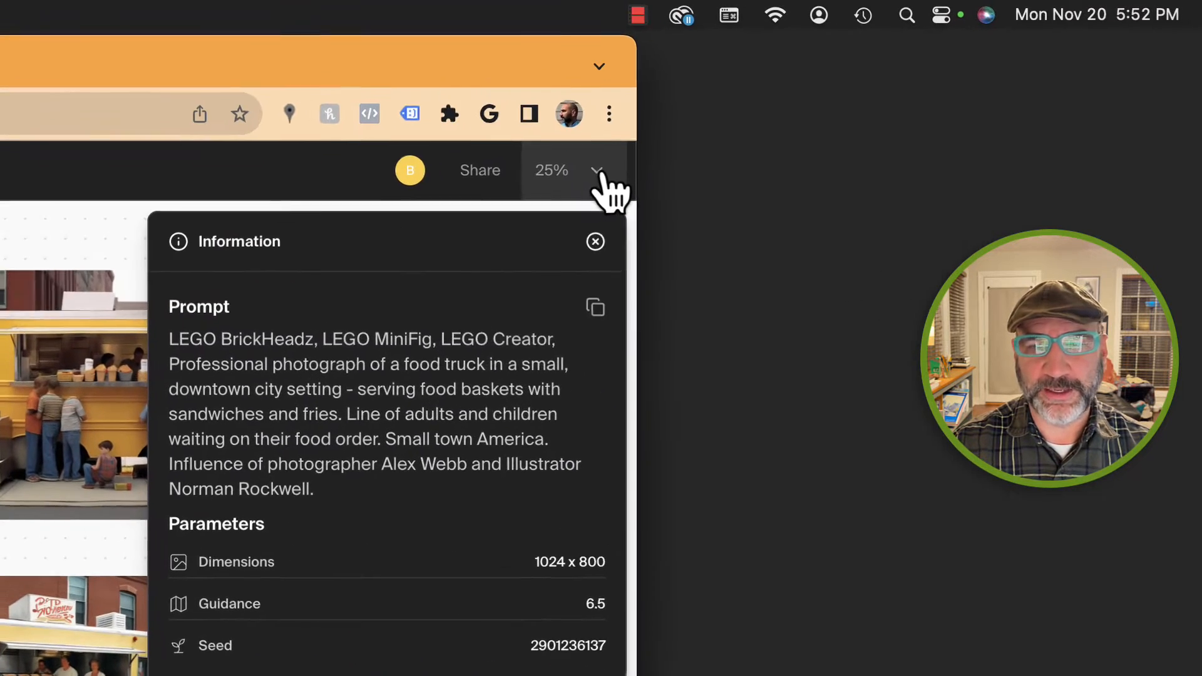
- Set the canvas zoom to 100%, activate the Select tool and examine the LEGO food truck images up close
{"action": "left_click", "coordinate": [946, 125]}
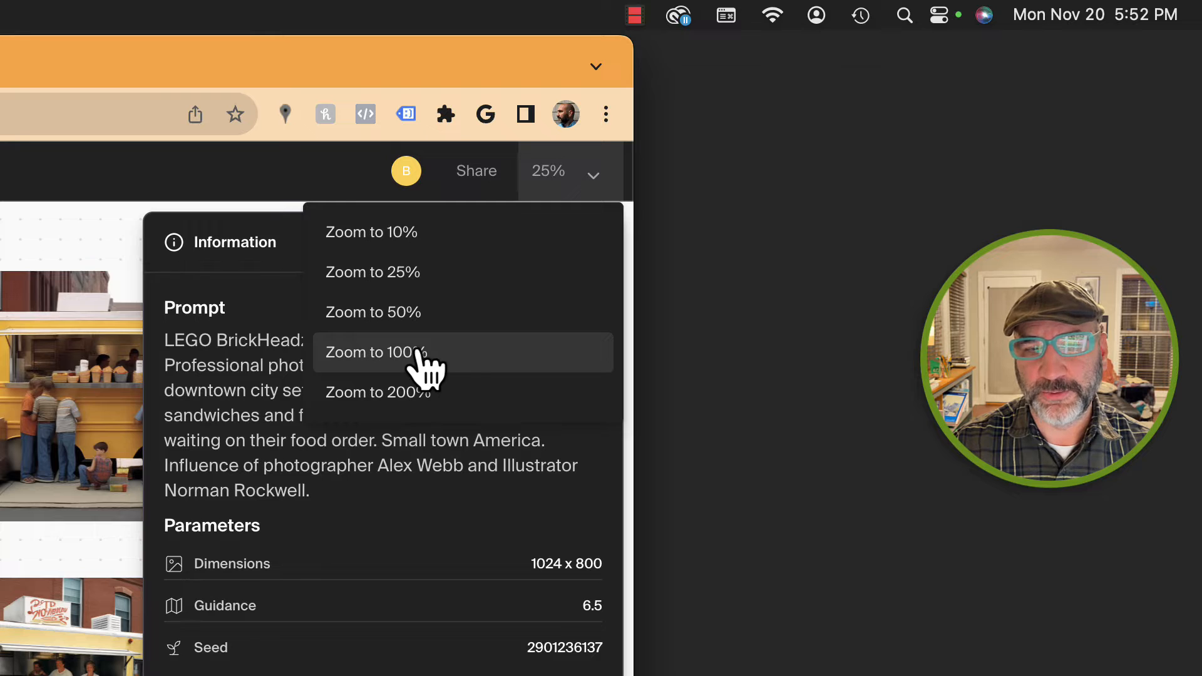
{"action": "left_click", "coordinate": [421, 352]}
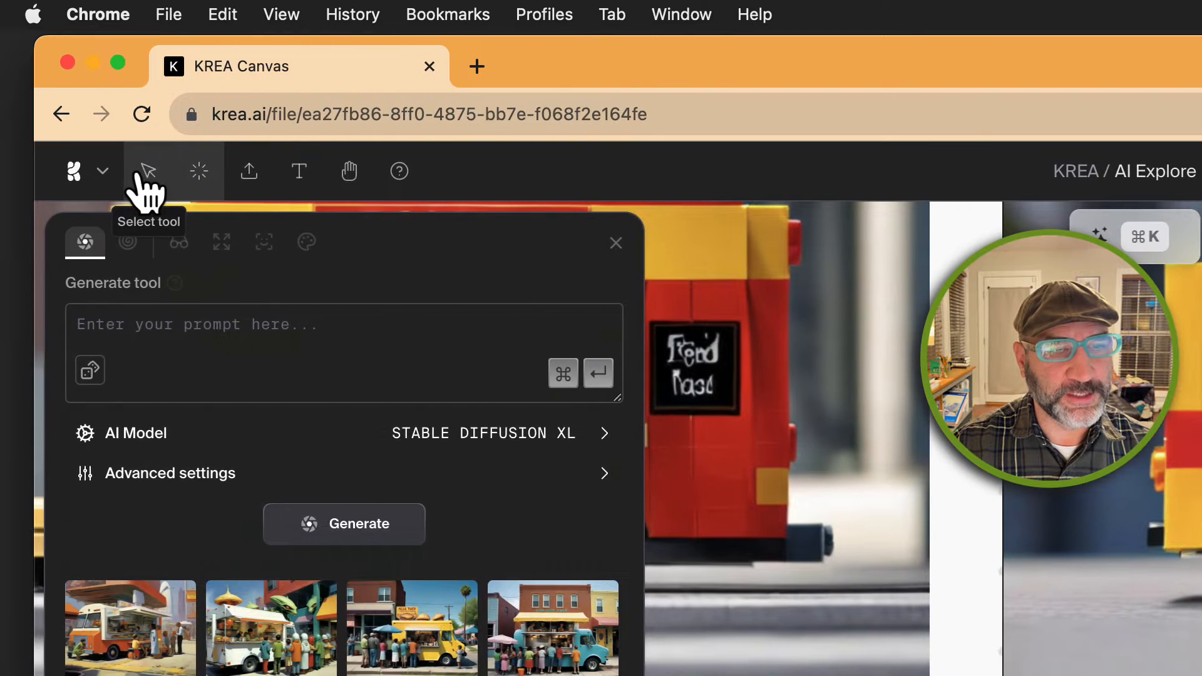
{"action": "left_click", "coordinate": [149, 171]}
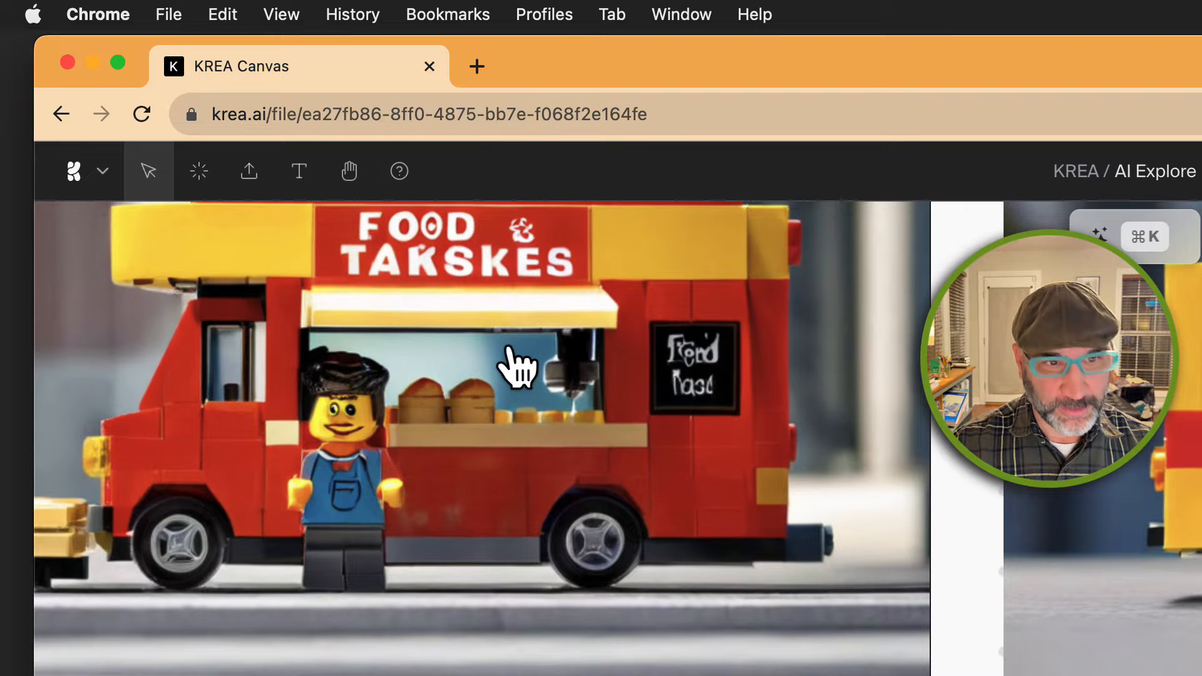
{"action": "left_click_drag", "start_coordinate": [474, 350], "coordinate": [1090, 675]}
{"action": "left_click", "coordinate": [1090, 673]}
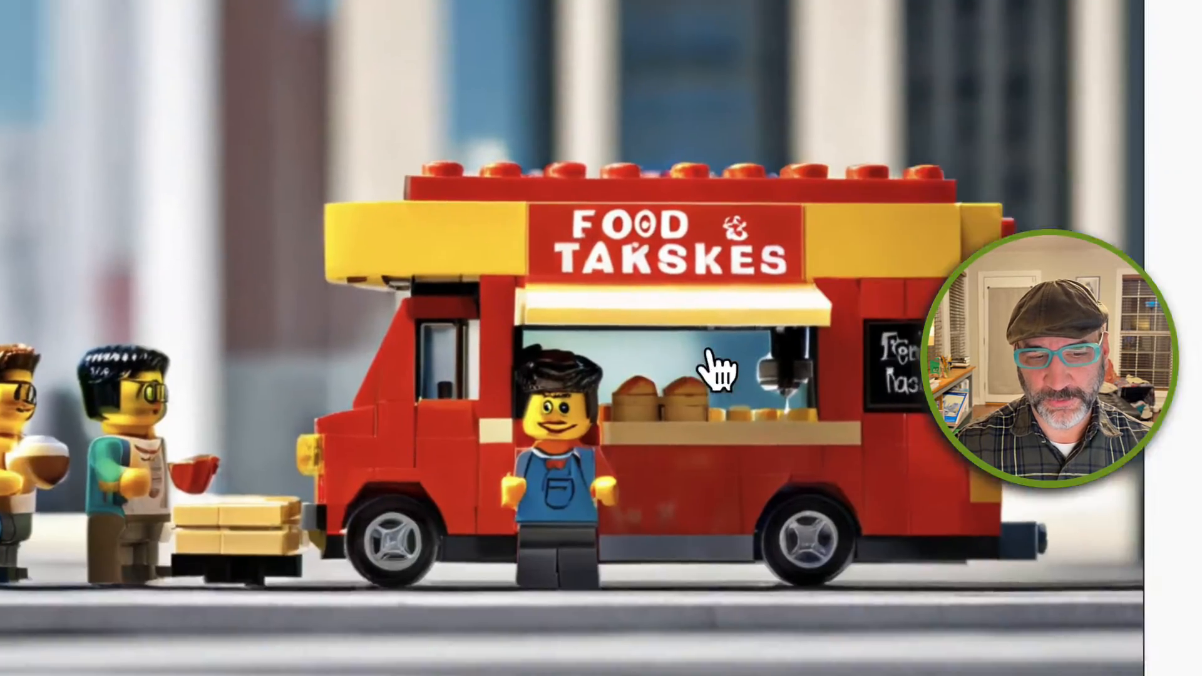
{"action": "left_click_drag", "start_coordinate": [775, 630], "coordinate": [187, 7]}
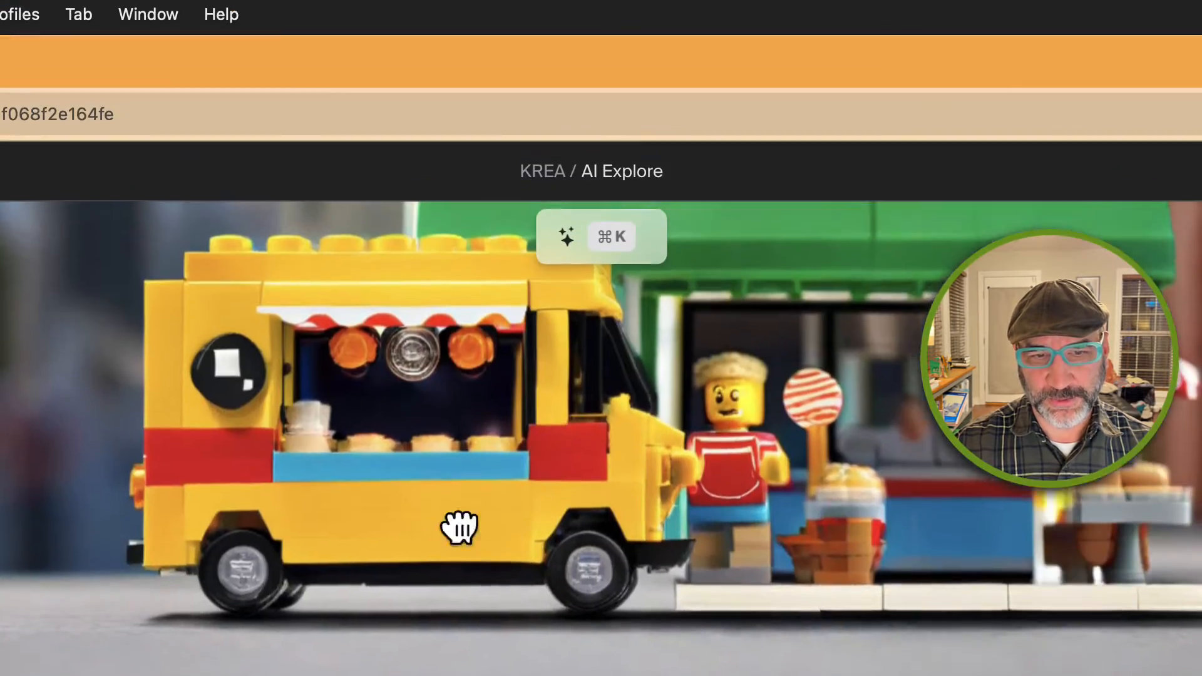
{"action": "left_click_drag", "start_coordinate": [460, 528], "coordinate": [399, 675]}
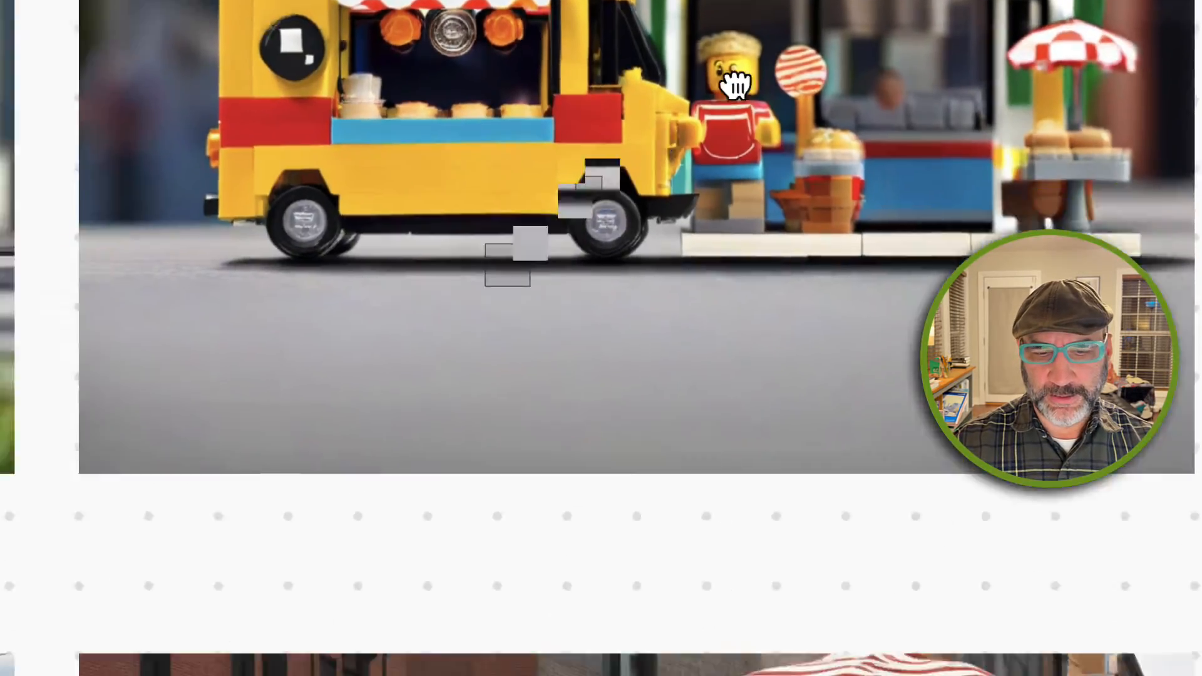
{"action": "left_click_drag", "start_coordinate": [735, 85], "coordinate": [805, 53]}
{"action": "left_click_drag", "start_coordinate": [392, 335], "coordinate": [547, 203]}
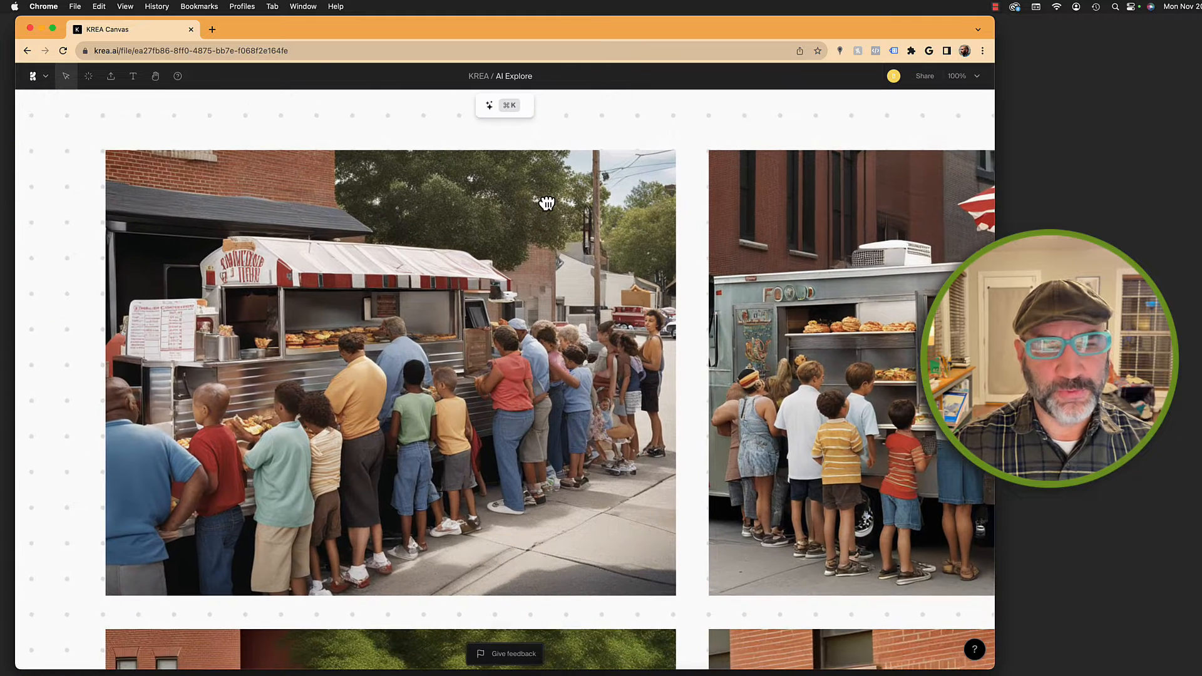
- Show the prompt information of the striped-awning food truck image and examine the other photographic and illustrated truck images
{"action": "left_click", "coordinate": [543, 201]}
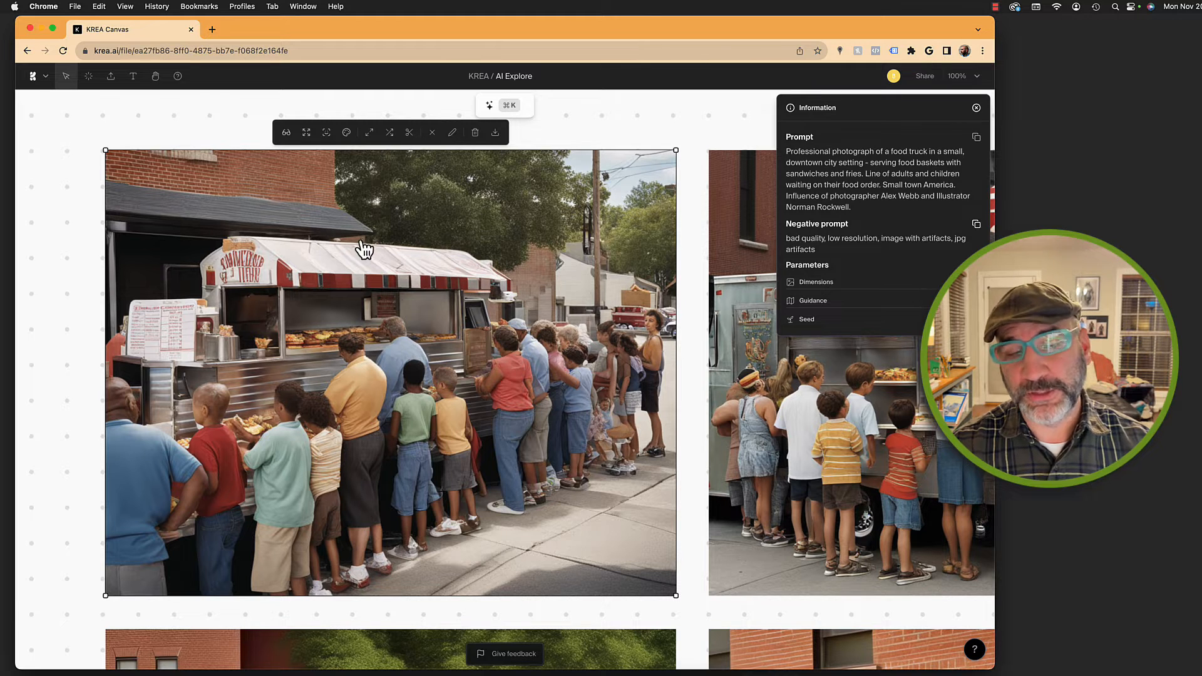
{"action": "left_click_drag", "start_coordinate": [466, 423], "coordinate": [499, 19]}
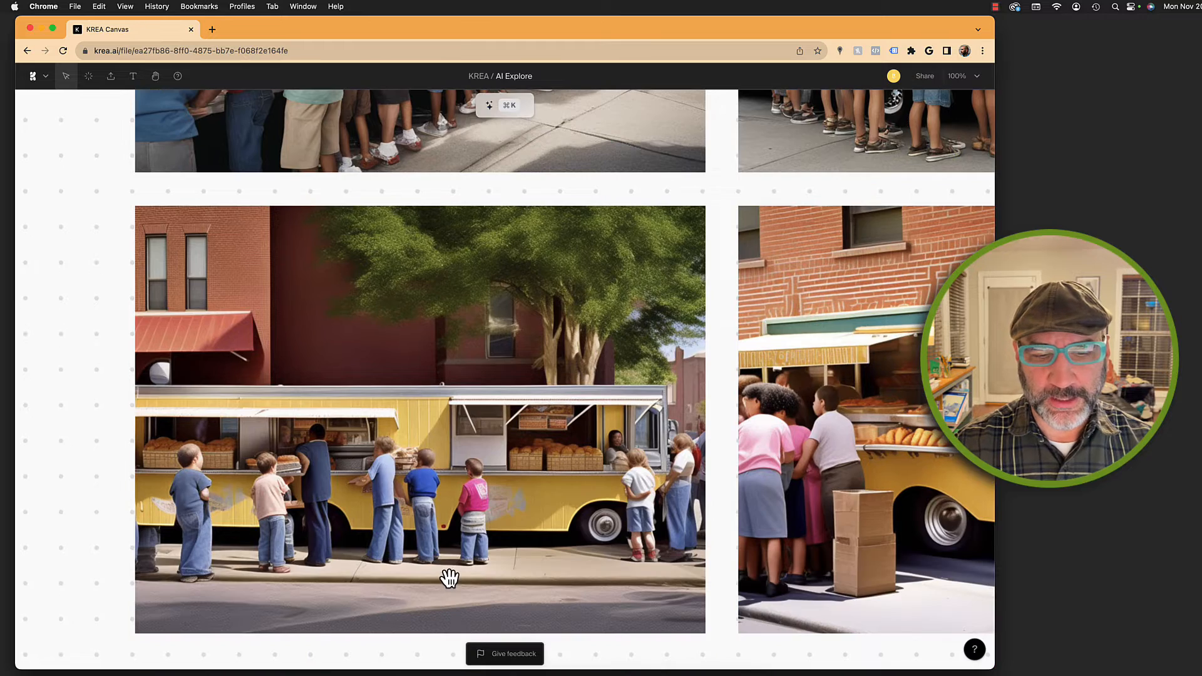
{"action": "left_click_drag", "start_coordinate": [478, 438], "coordinate": [470, 13]}
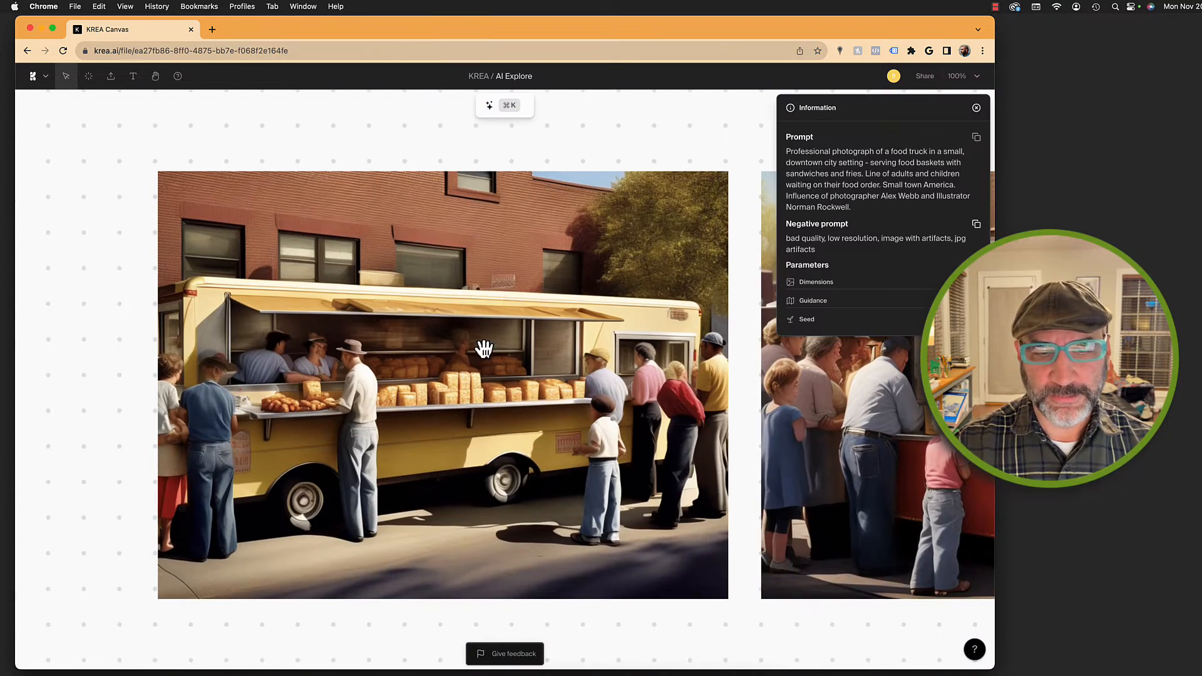
{"action": "scroll", "coordinate": [537, 409], "scroll_direction": "down", "scroll_amount": 2}
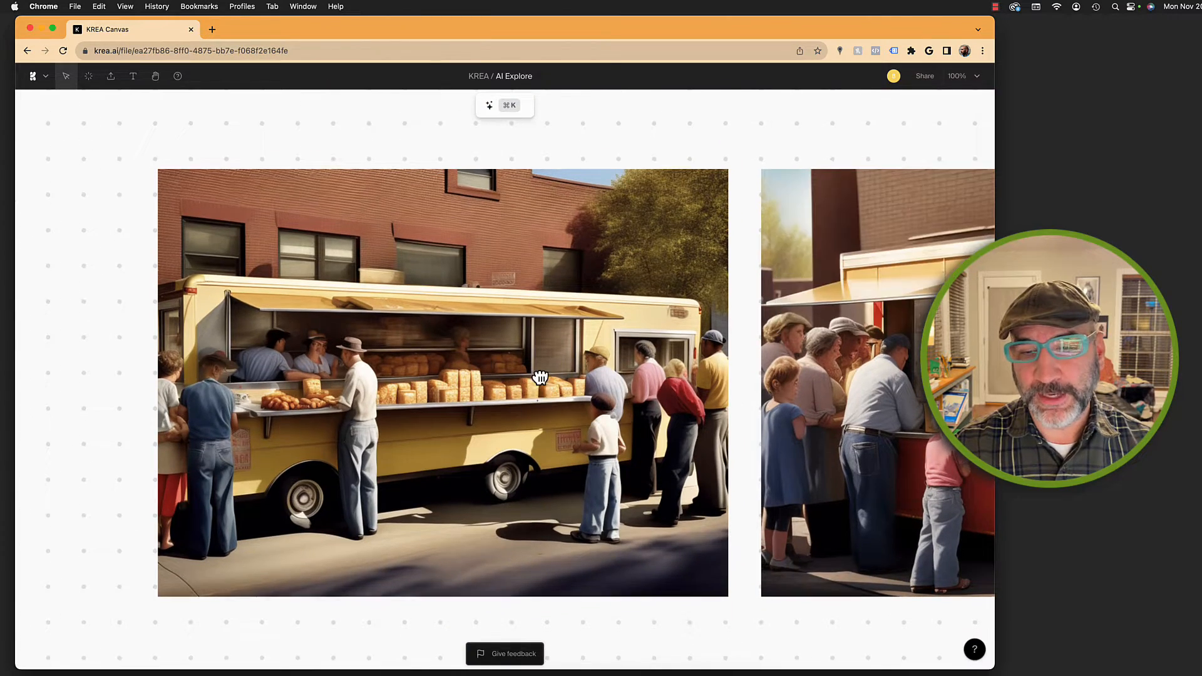
{"action": "scroll", "coordinate": [582, 479], "scroll_direction": "down", "scroll_amount": 6}
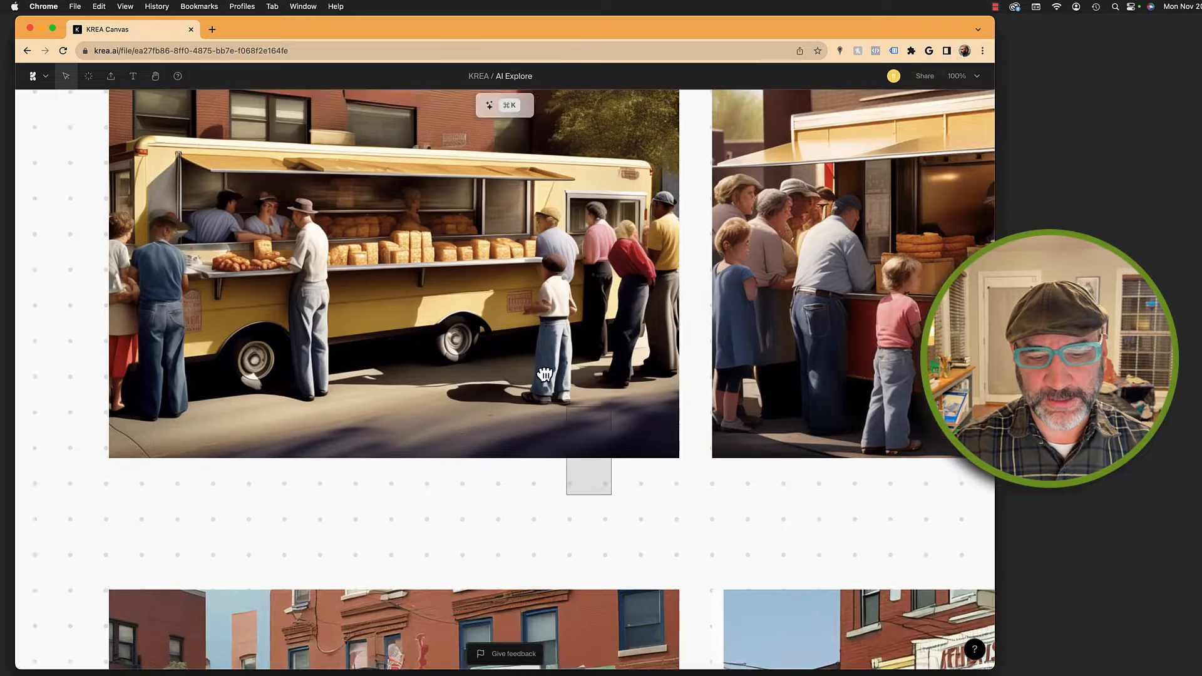
{"action": "scroll", "coordinate": [524, 558], "scroll_direction": "down", "scroll_amount": 3}
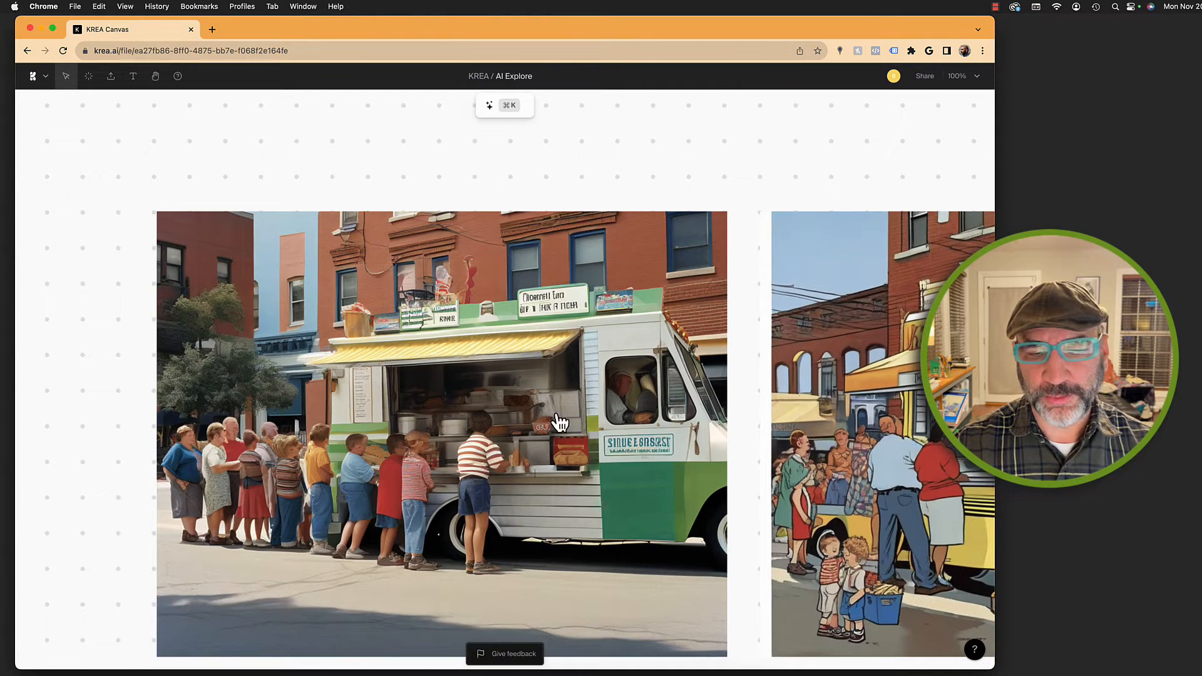
{"action": "scroll", "coordinate": [689, 419], "scroll_direction": "right", "scroll_amount": 6}
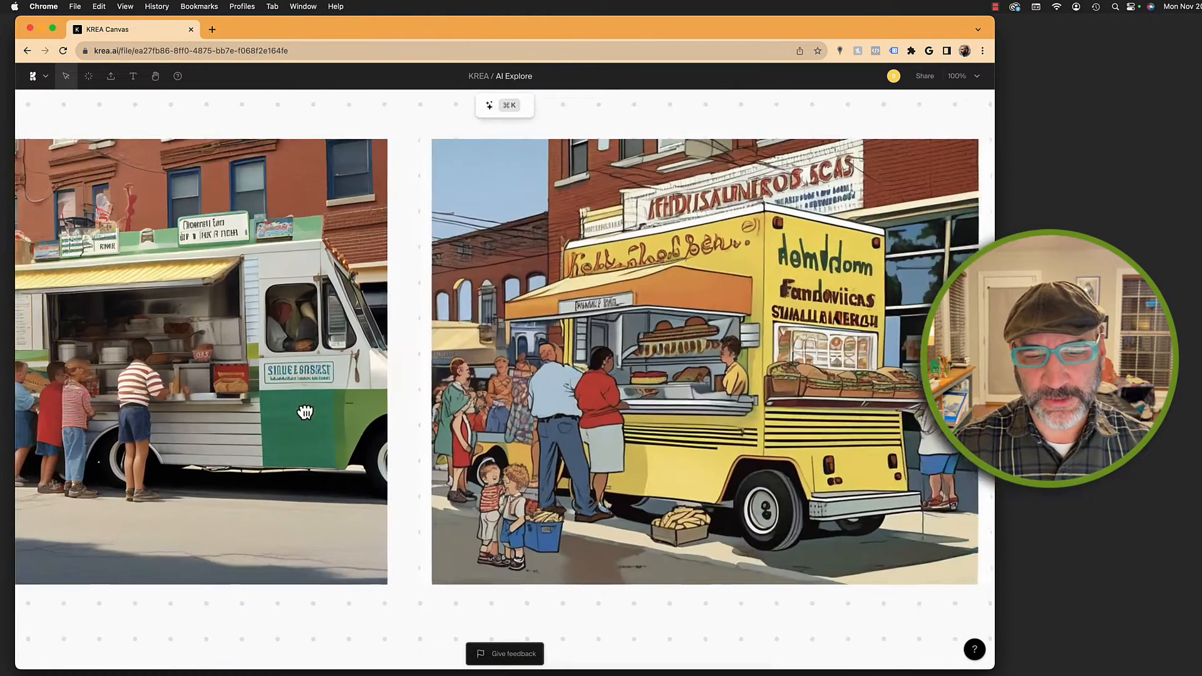
{"action": "scroll", "coordinate": [719, 379], "scroll_direction": "right", "scroll_amount": 1}
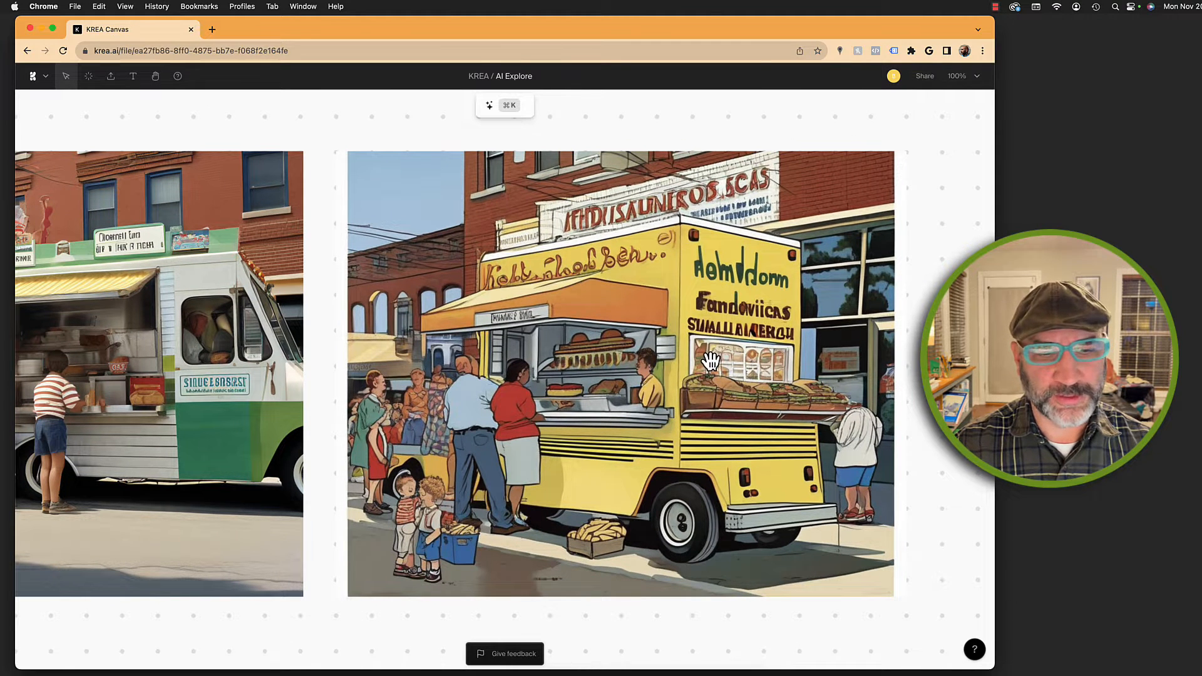
{"action": "scroll", "coordinate": [716, 334], "scroll_direction": "up", "scroll_amount": 1}
{"action": "scroll", "coordinate": [716, 338], "scroll_direction": "up", "scroll_amount": 6}
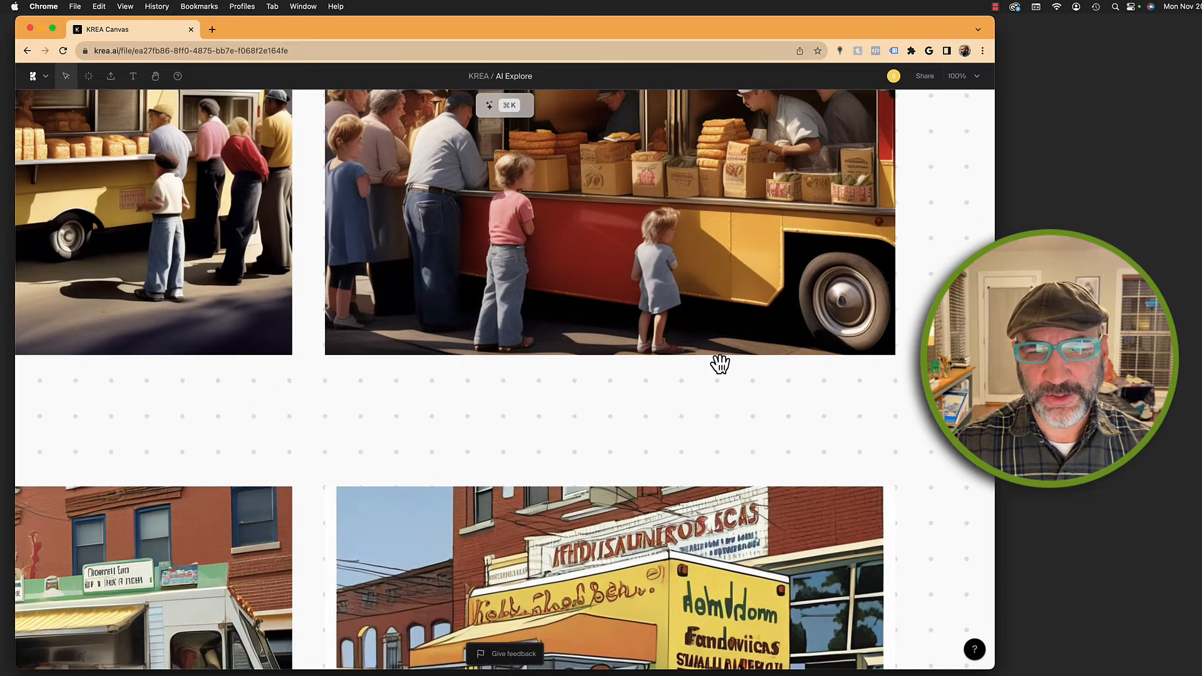
{"action": "scroll", "coordinate": [784, 559], "scroll_direction": "up", "scroll_amount": 4}
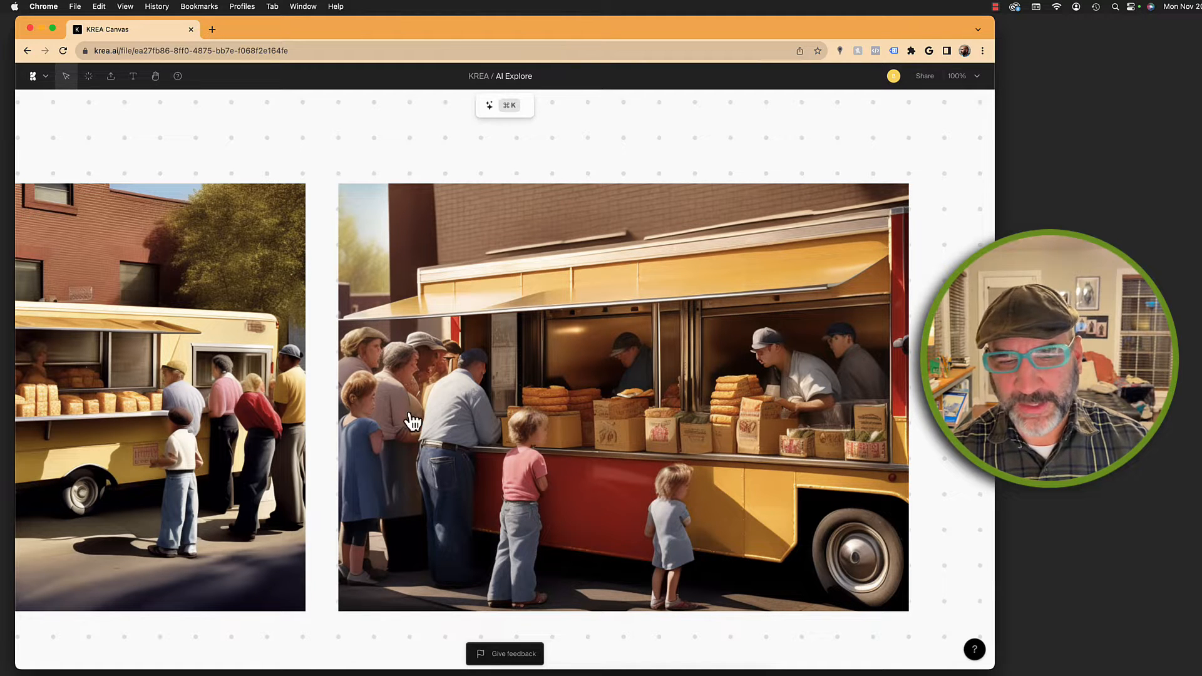
{"action": "scroll", "coordinate": [330, 325], "scroll_direction": "left", "scroll_amount": 10}
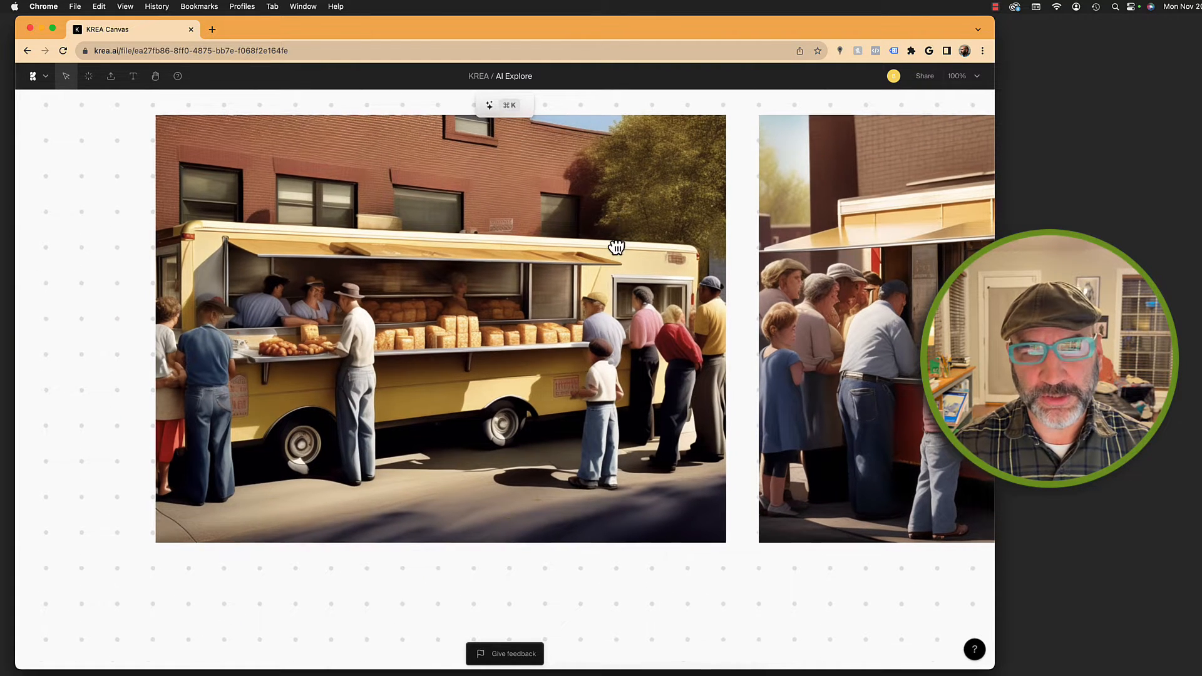
{"action": "left_click_drag", "start_coordinate": [615, 248], "coordinate": [581, 467]}
{"action": "scroll", "coordinate": [555, 215], "scroll_direction": "up", "scroll_amount": 2}
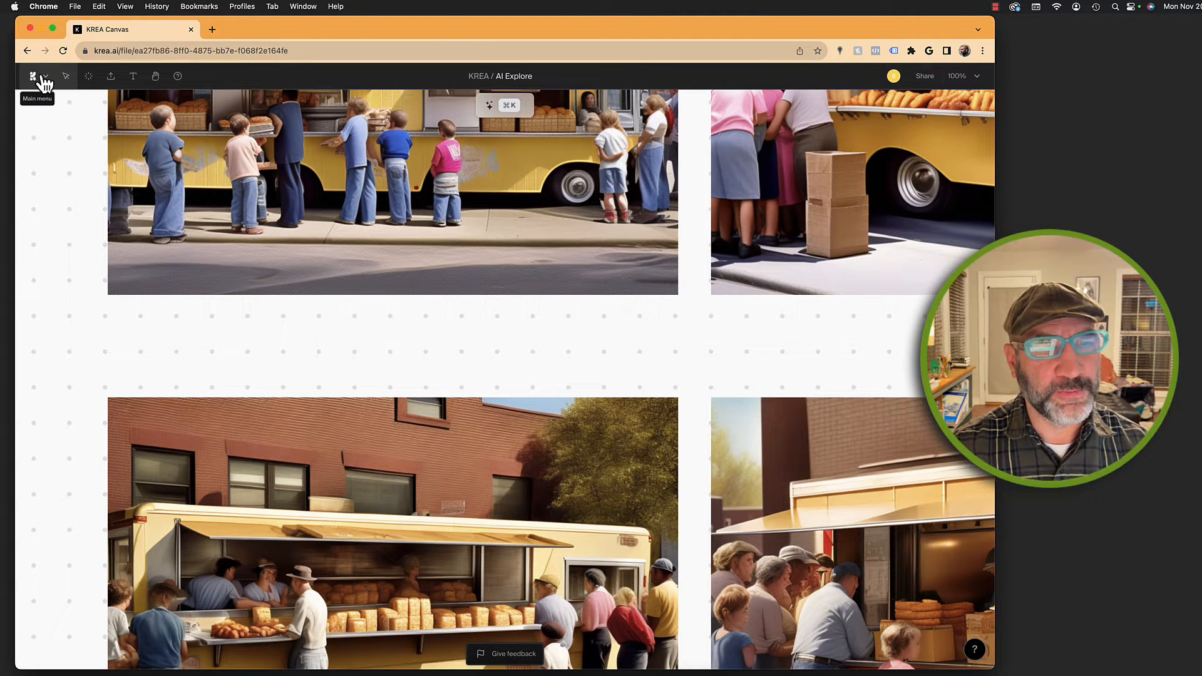
- Open the Generate tool's AI model library and look through the KREA, My models, Community and Starred collections
{"action": "left_click", "coordinate": [90, 77]}
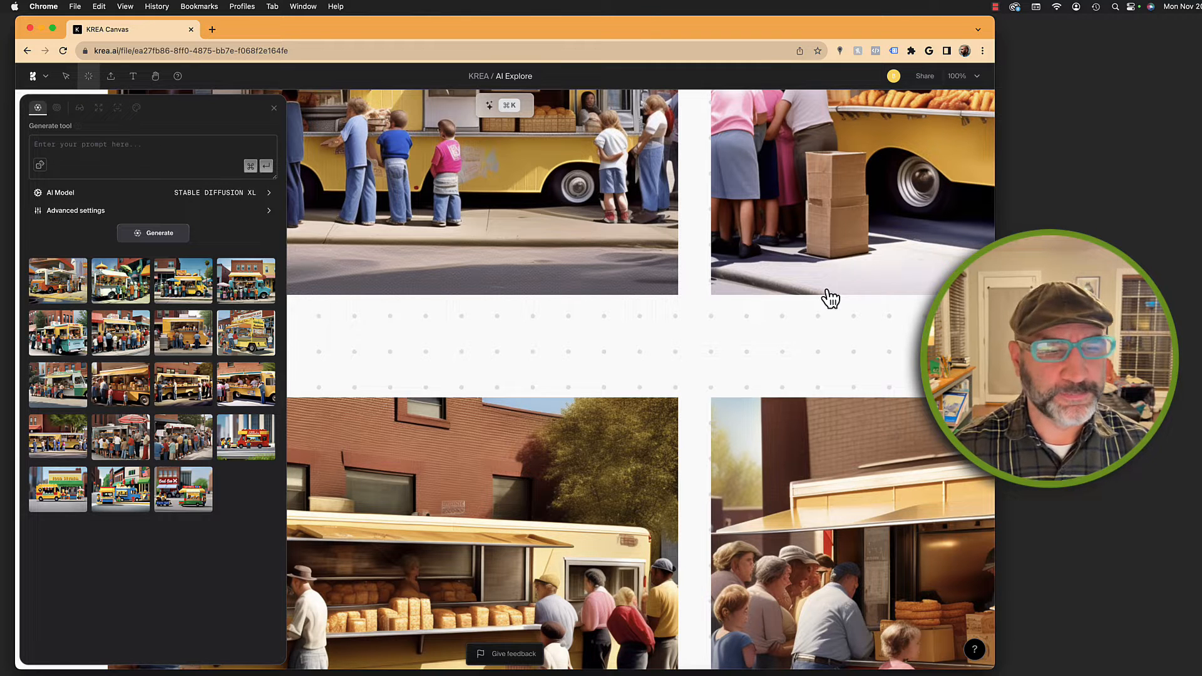
{"action": "left_click", "coordinate": [226, 195]}
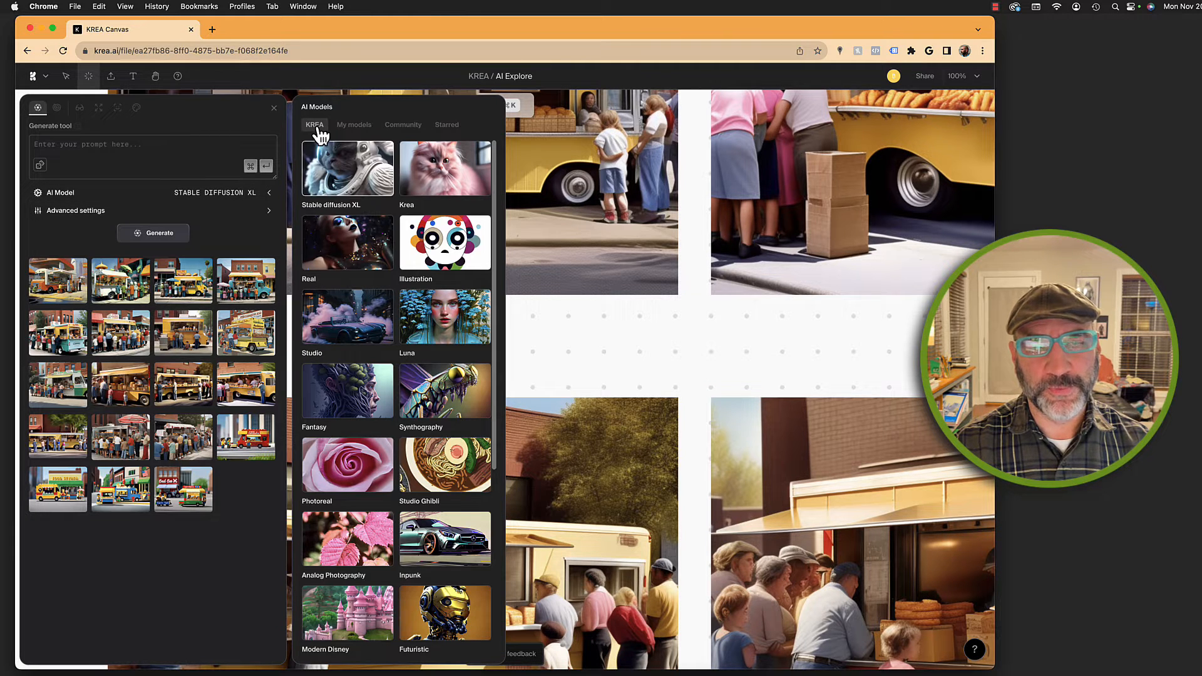
{"action": "left_click", "coordinate": [355, 128]}
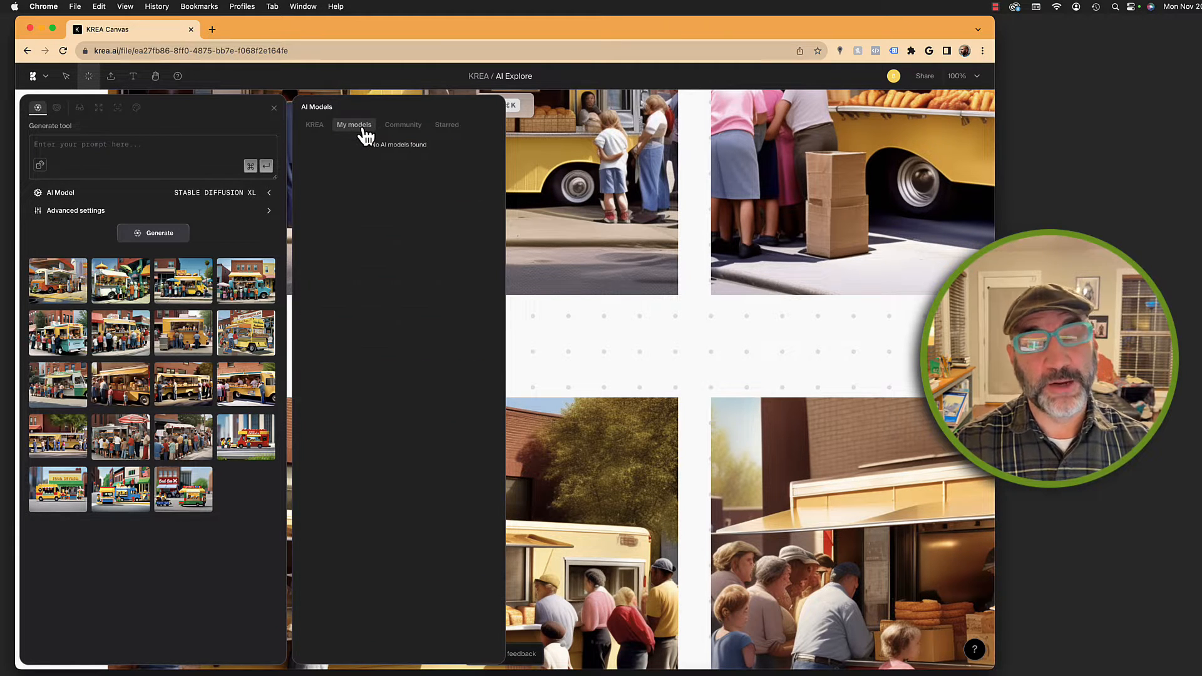
{"action": "left_click", "coordinate": [403, 125]}
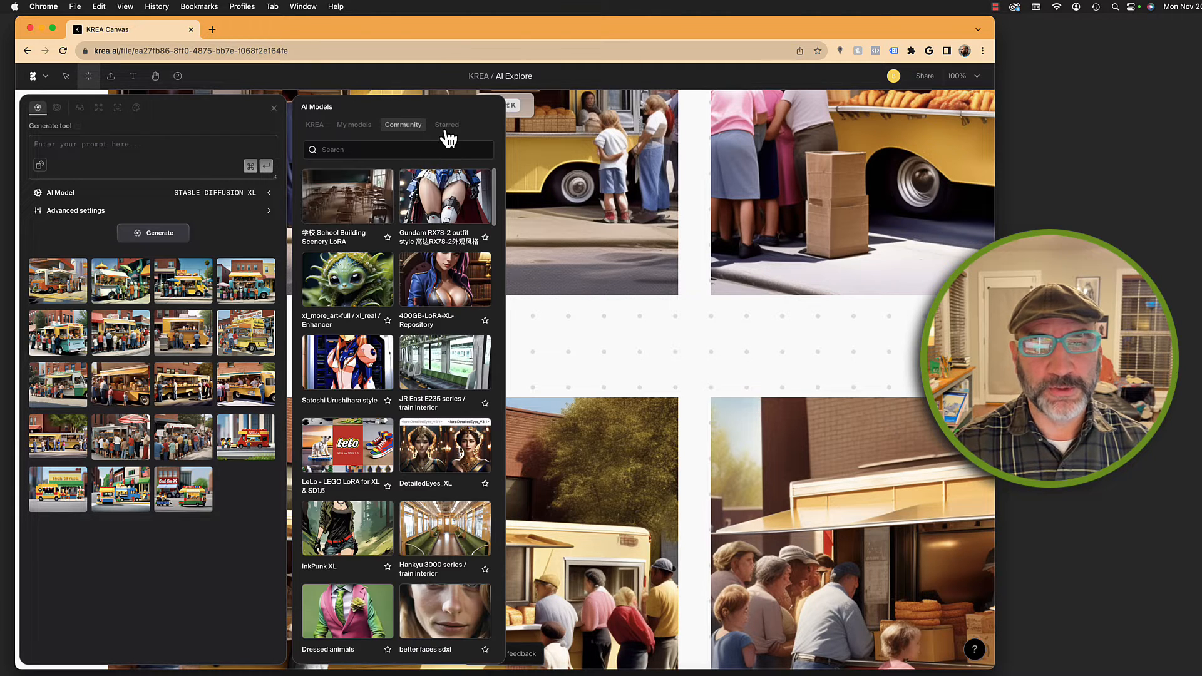
{"action": "left_click", "coordinate": [447, 125]}
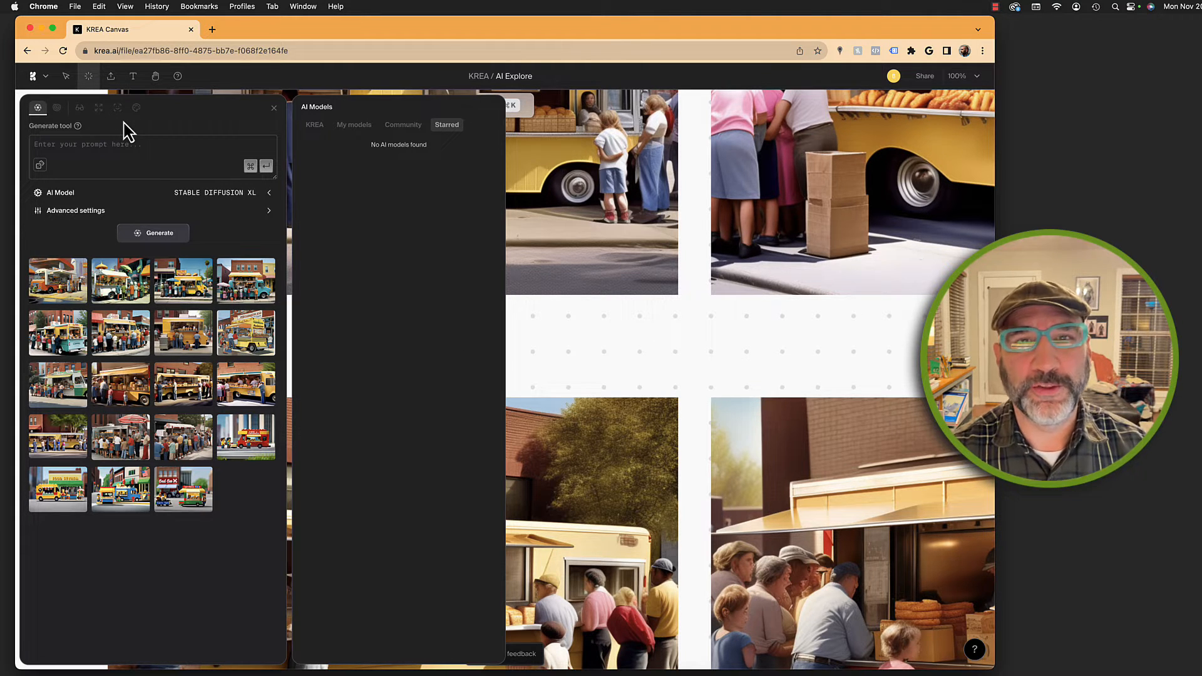
- Return to the KREA home page and launch the Real-time Generation app
{"action": "left_click", "coordinate": [40, 78]}
{"action": "left_click", "coordinate": [58, 104]}
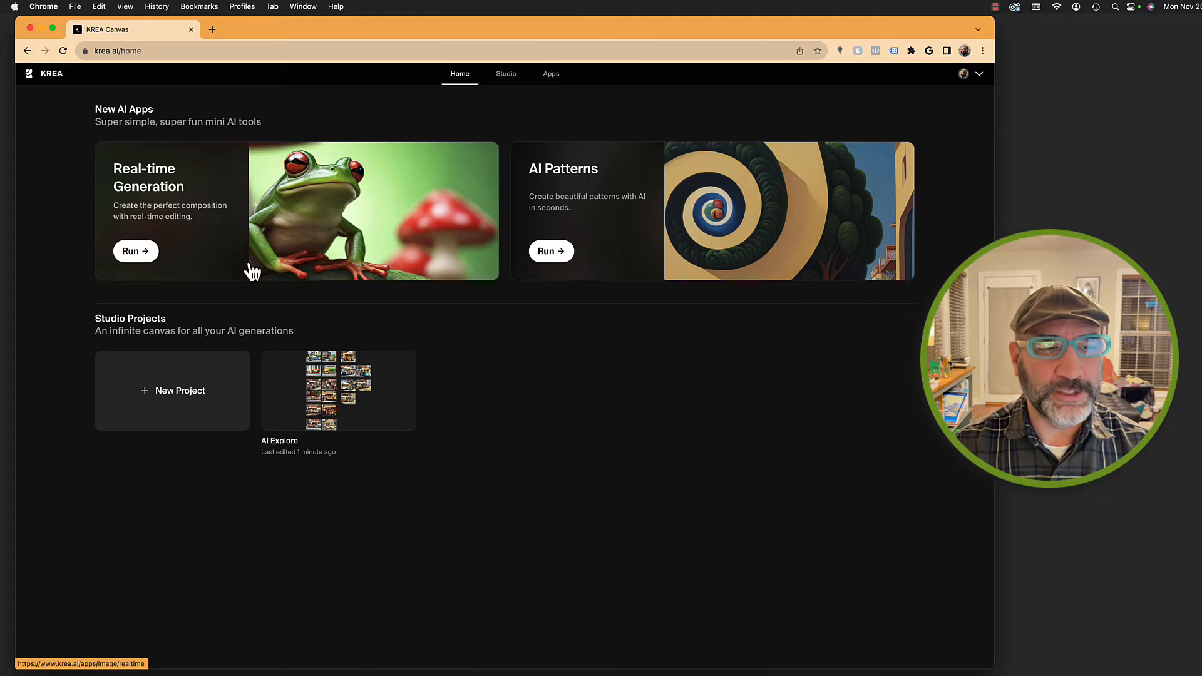
{"action": "left_click", "coordinate": [137, 253]}
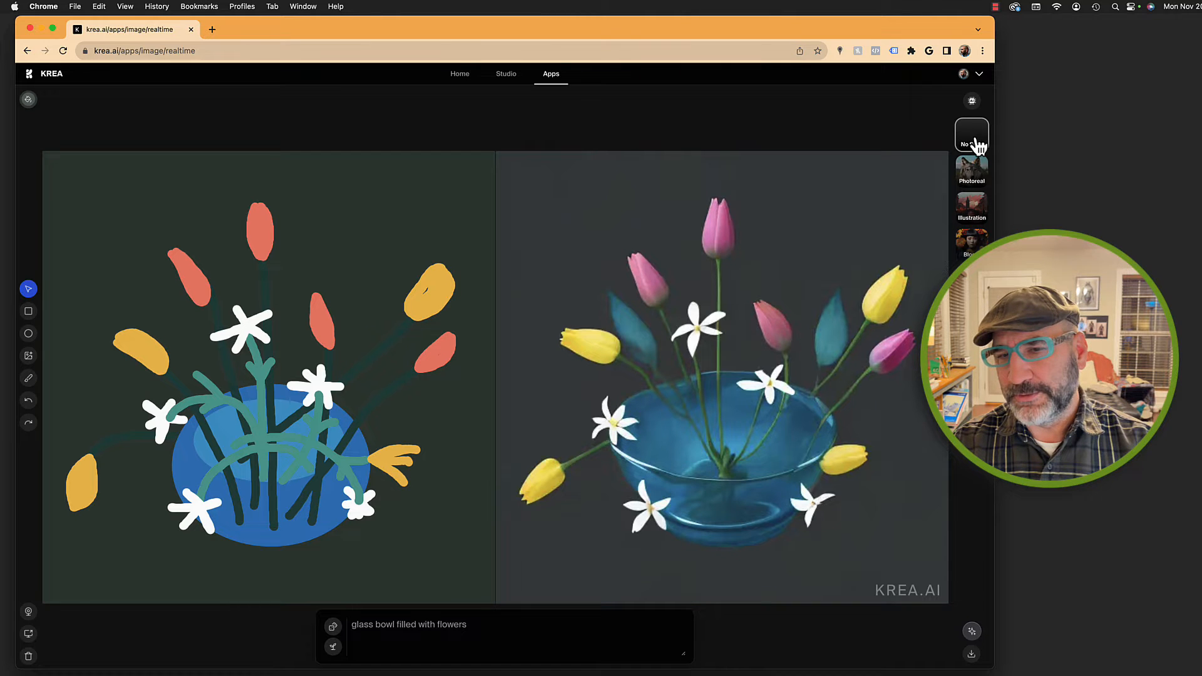
- Try the Photoreal and Illustration styles and the one after them on the flower bowl, and apply the fifth style in the list
{"action": "left_click", "coordinate": [981, 183]}
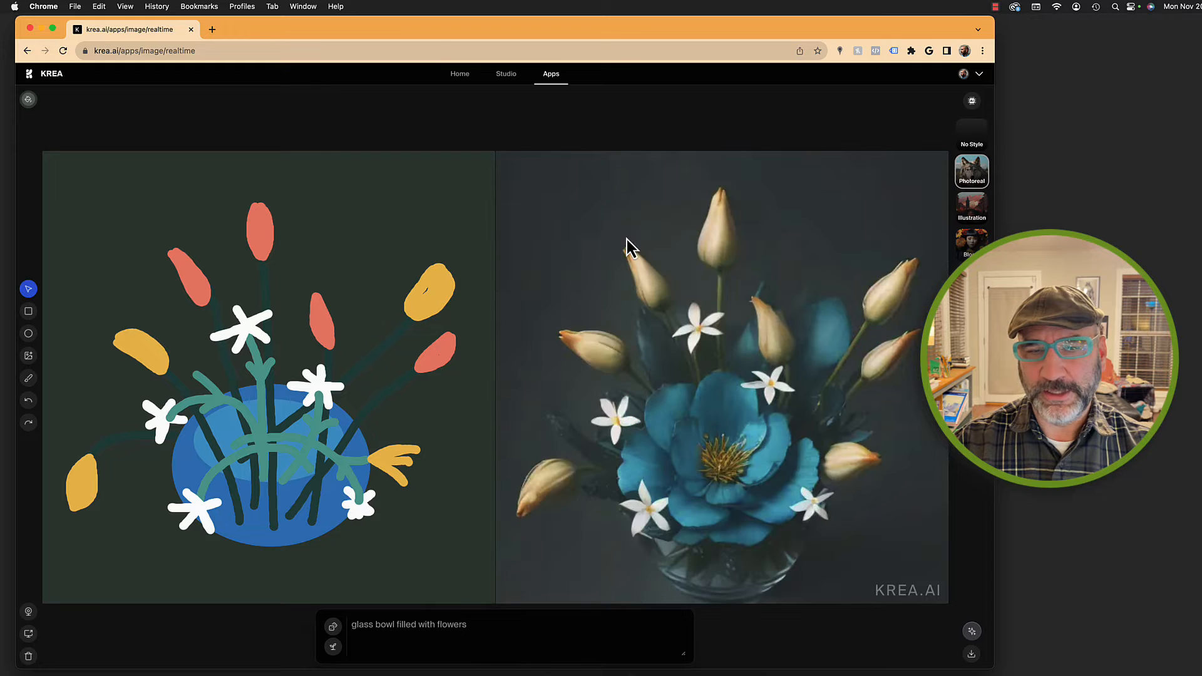
{"action": "left_click", "coordinate": [981, 214]}
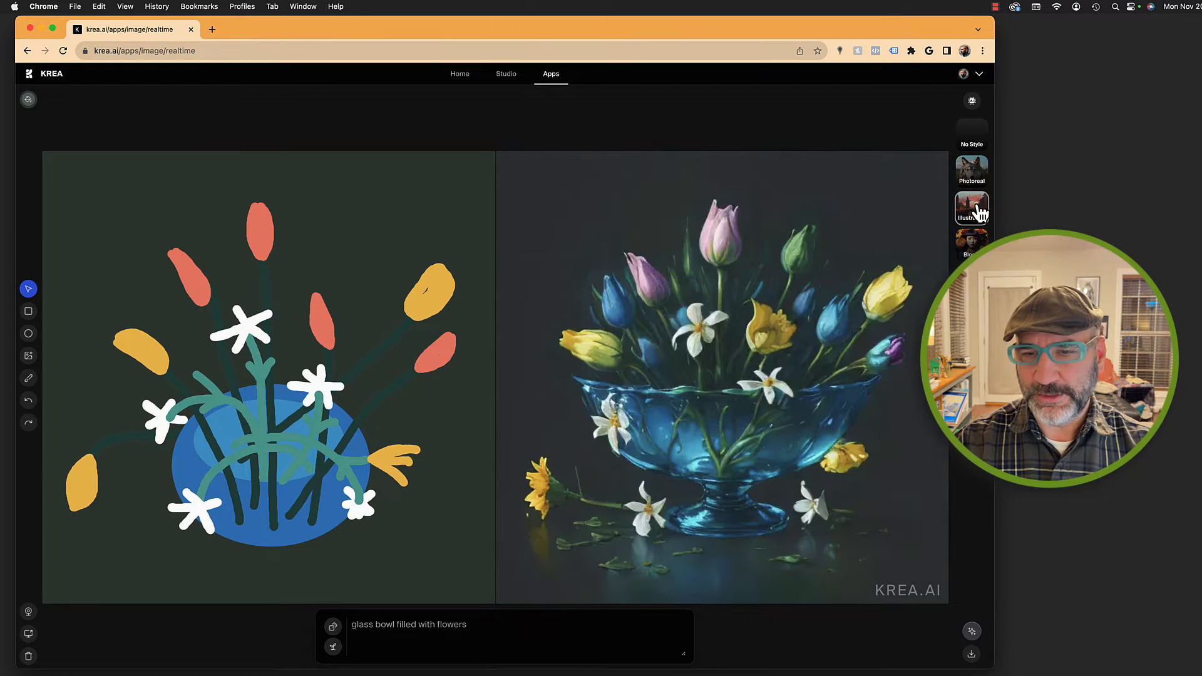
{"action": "left_click", "coordinate": [974, 244]}
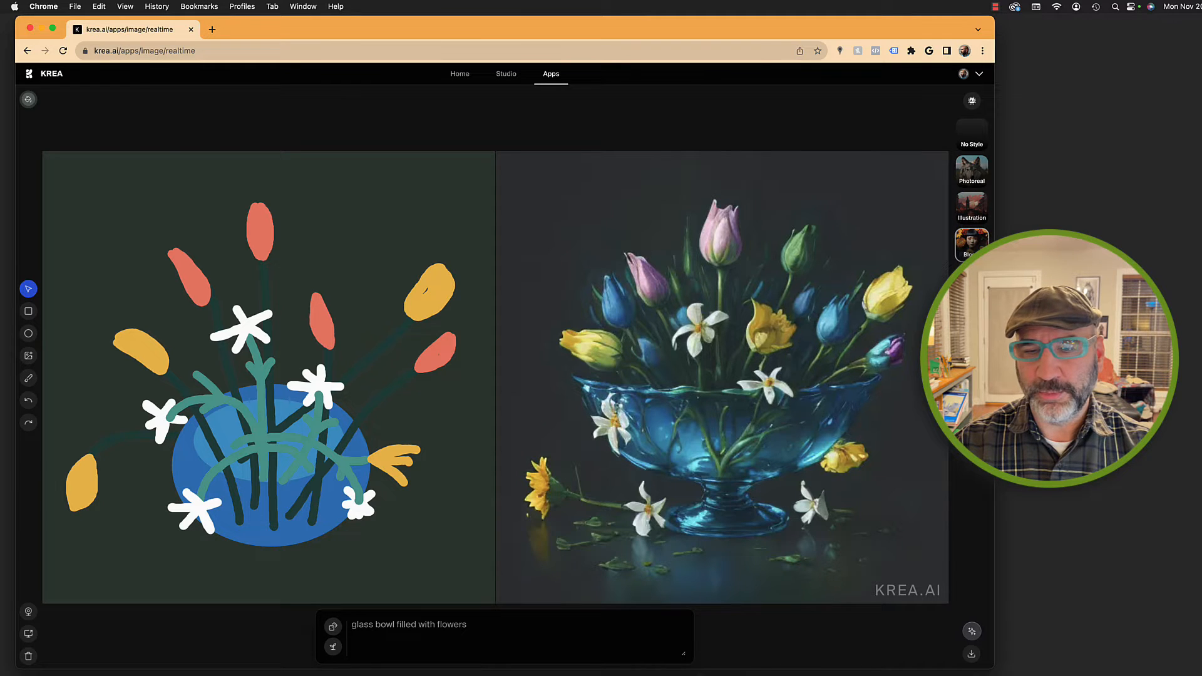
{"action": "left_click", "coordinate": [972, 280]}
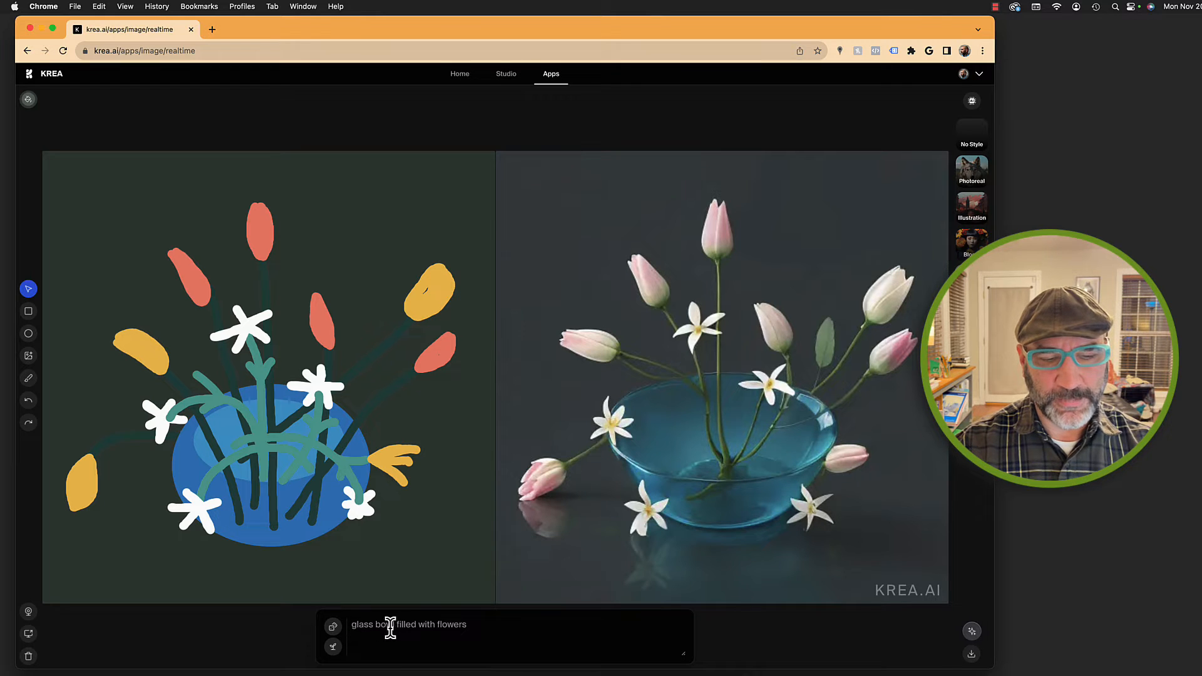
{"action": "left_click_drag", "start_coordinate": [475, 622], "coordinate": [355, 617]}
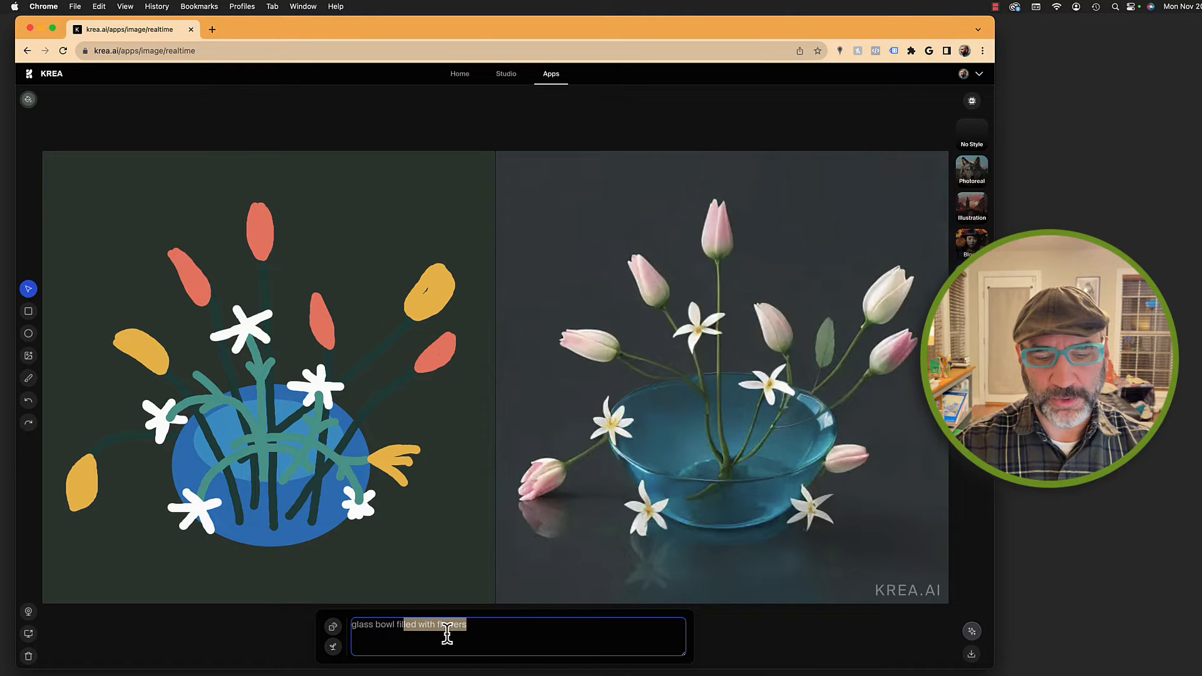
{"action": "left_click", "coordinate": [517, 630]}
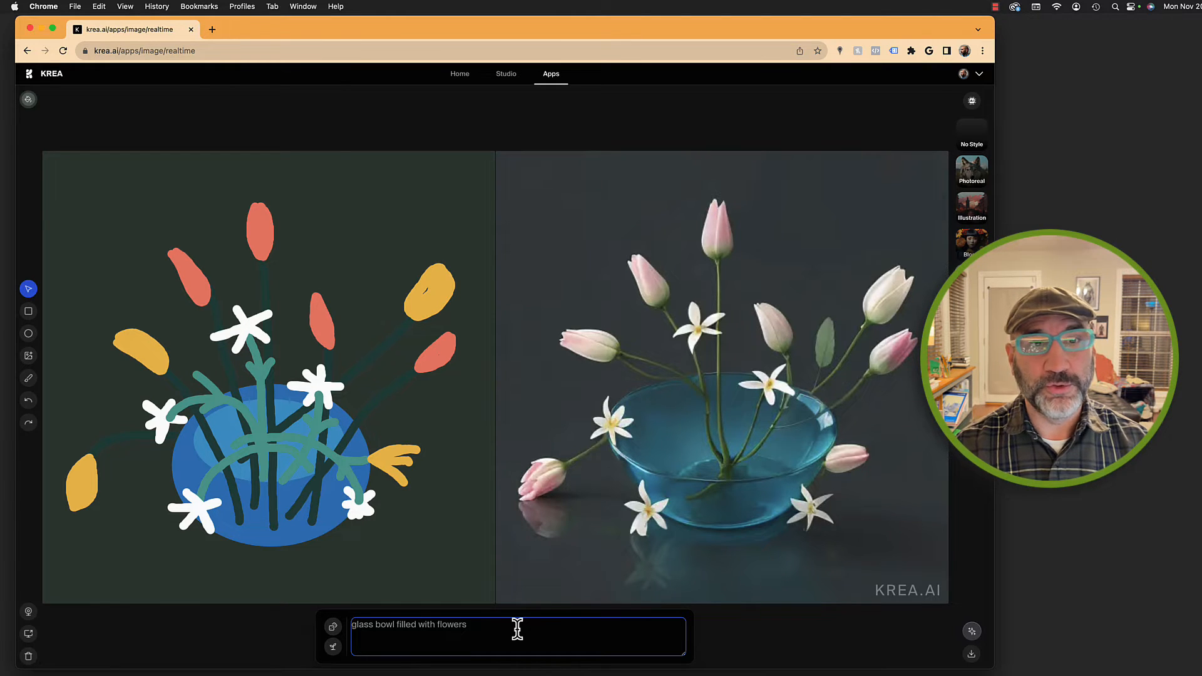
- Widen the topmost coral flower bud in the sketch and move it slightly lower
{"action": "left_click", "coordinate": [264, 228]}
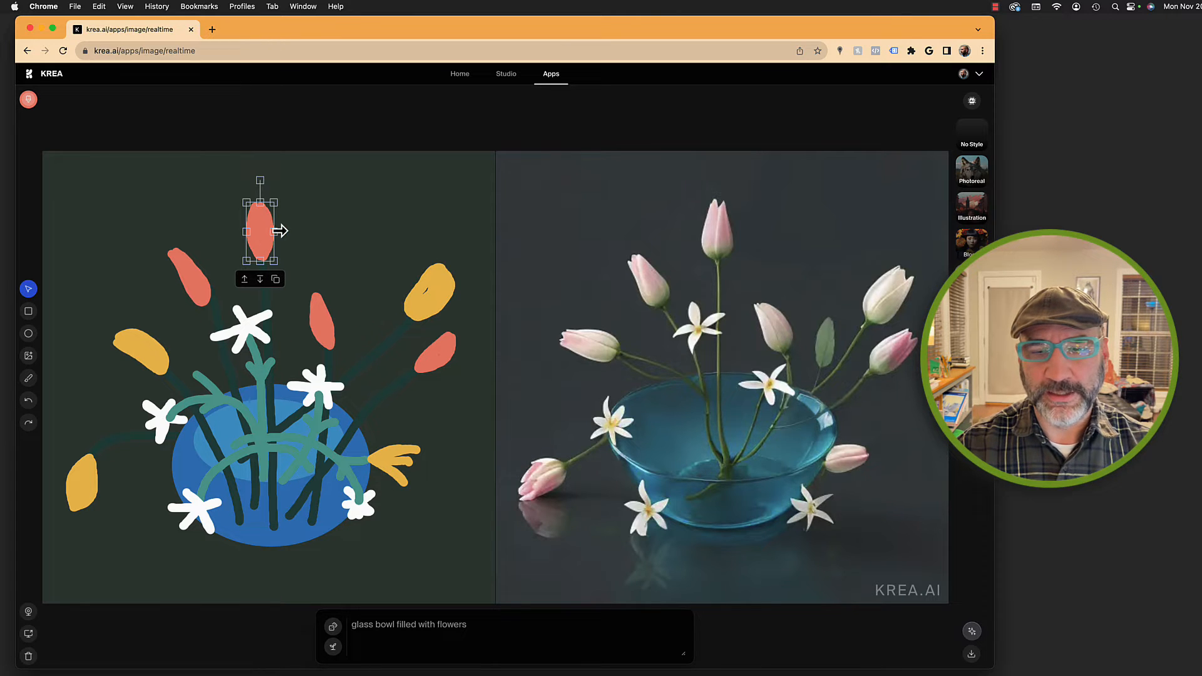
{"action": "mouse_move", "coordinate": [283, 231]}
{"action": "left_mouse_down"}
{"action": "mouse_move", "coordinate": [302, 231]}
{"action": "mouse_move", "coordinate": [271, 236]}
{"action": "left_mouse_up"}
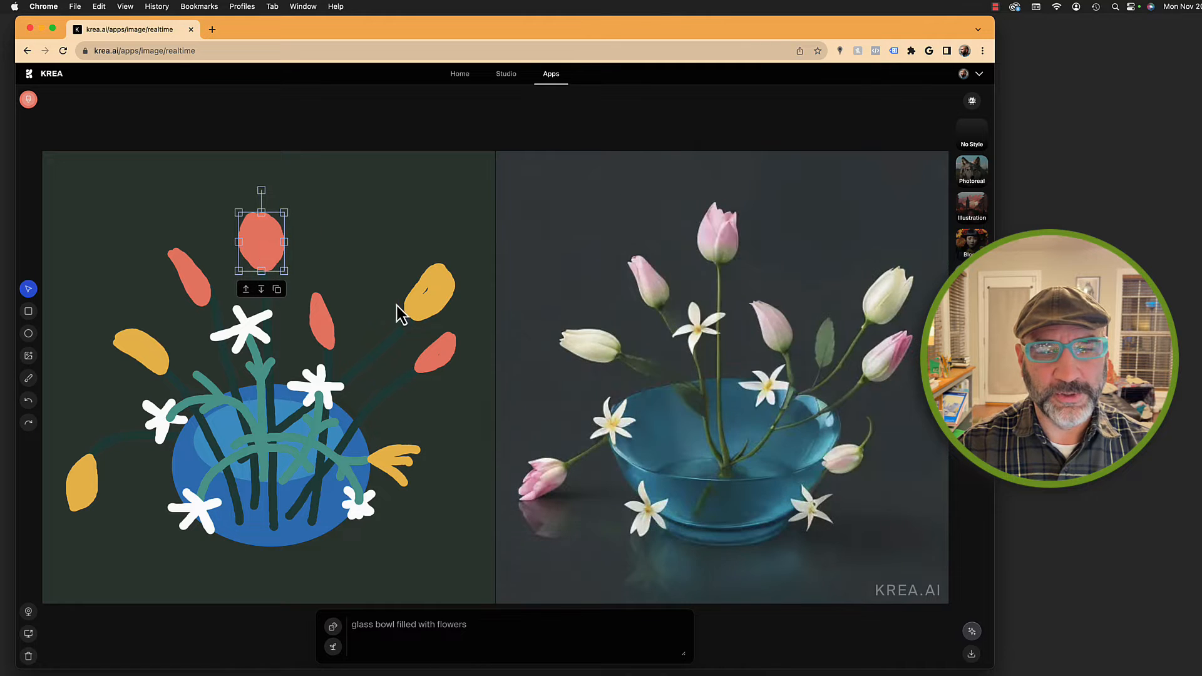
- Rotate the coral bud to the lower right of the topmost bud so it leans right, and shift the nearby yellow bud slightly down-left
{"action": "left_click", "coordinate": [322, 315]}
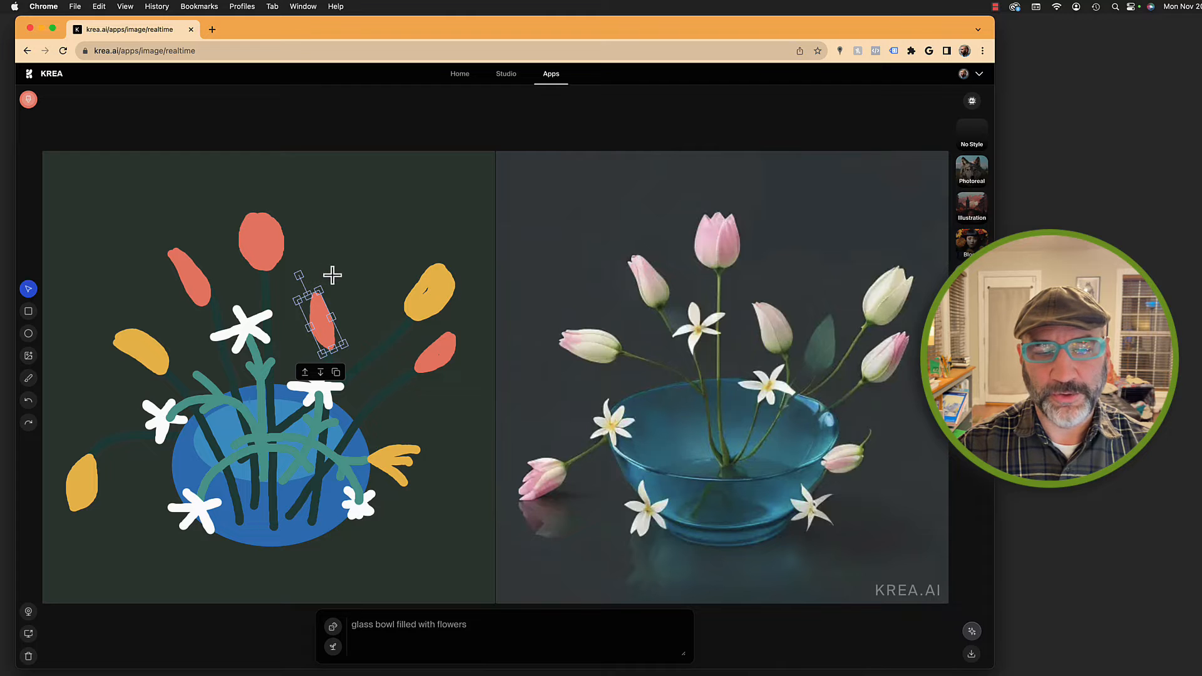
{"action": "left_click_drag", "start_coordinate": [299, 276], "coordinate": [332, 276]}
{"action": "left_click_drag", "start_coordinate": [321, 334], "coordinate": [333, 328]}
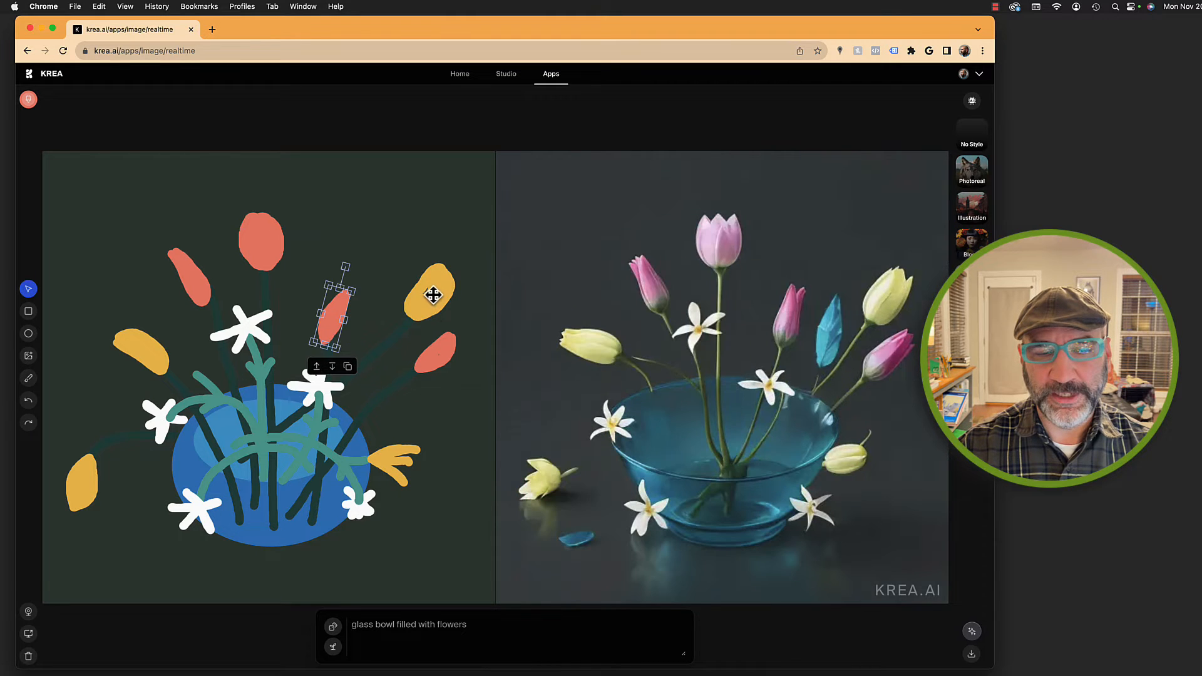
{"action": "left_click_drag", "start_coordinate": [429, 292], "coordinate": [423, 301]}
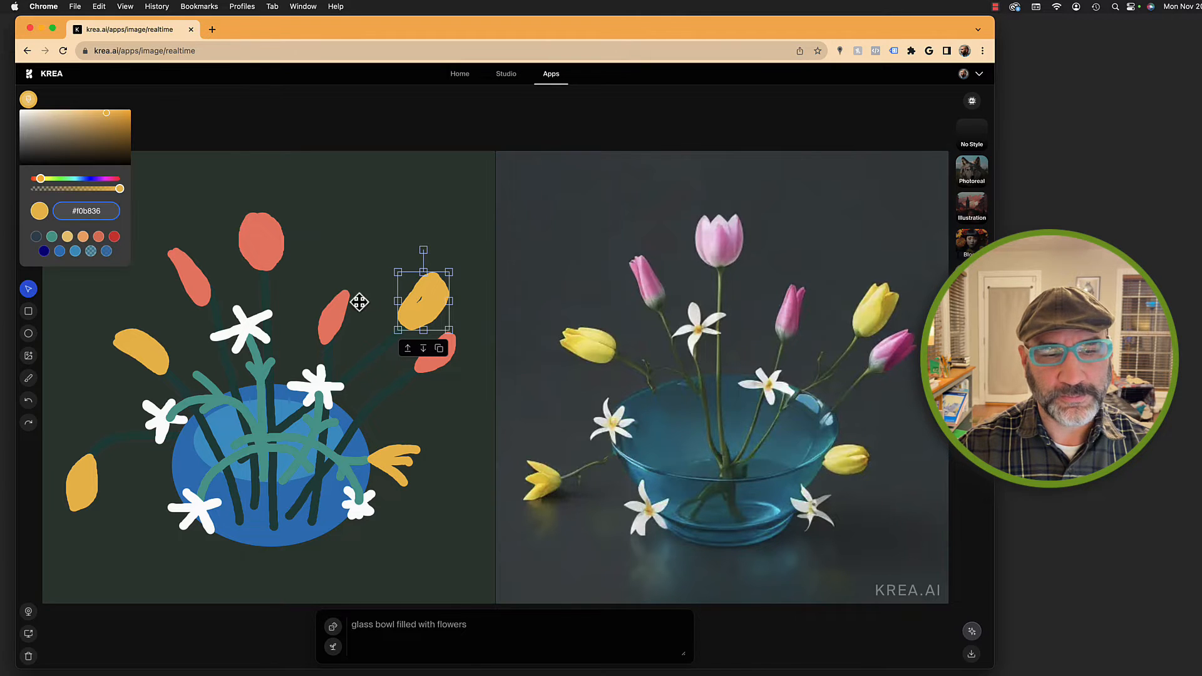
- Try coral and teal on the upper-right yellow bud, settle on pale yellow, and recolor the orange flower beside the bowl magenta
{"action": "left_click", "coordinate": [98, 237]}
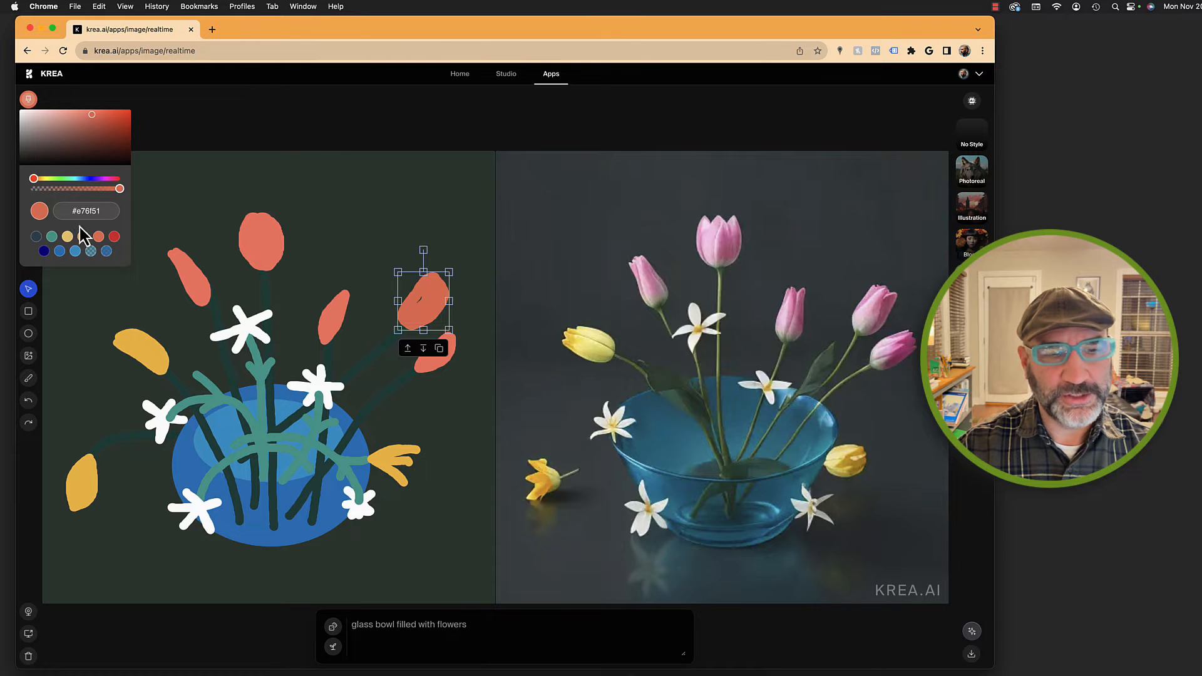
{"action": "left_click", "coordinate": [52, 236]}
{"action": "left_click", "coordinate": [68, 236]}
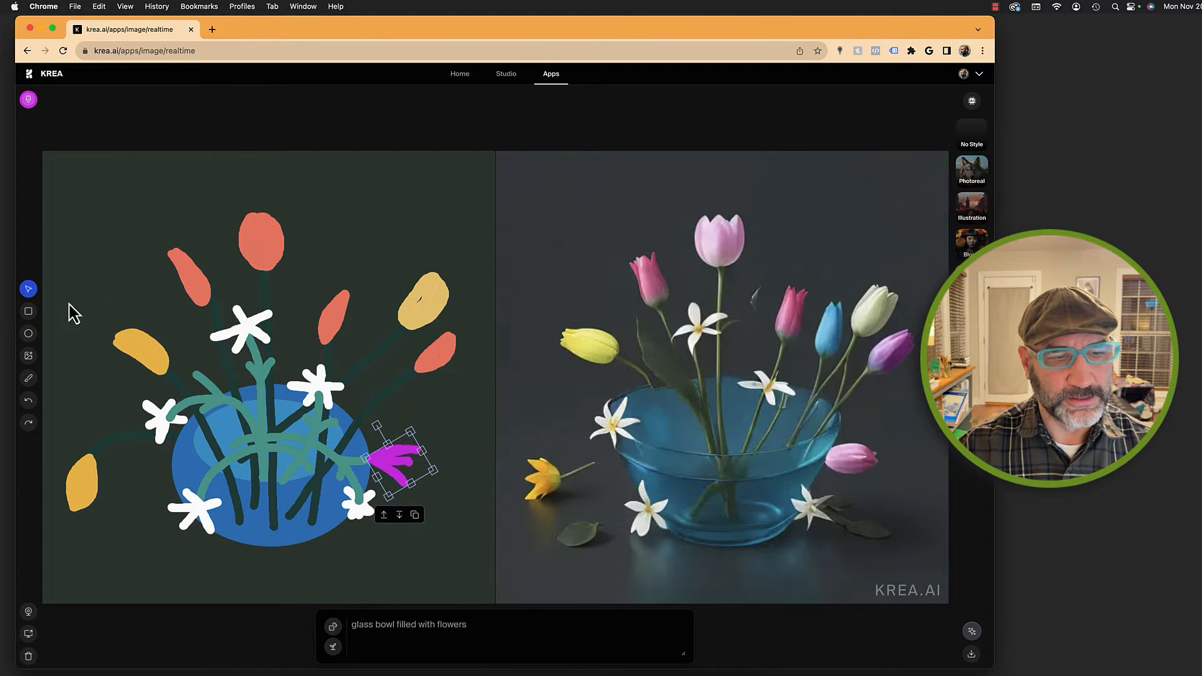
{"action": "left_click", "coordinate": [63, 232]}
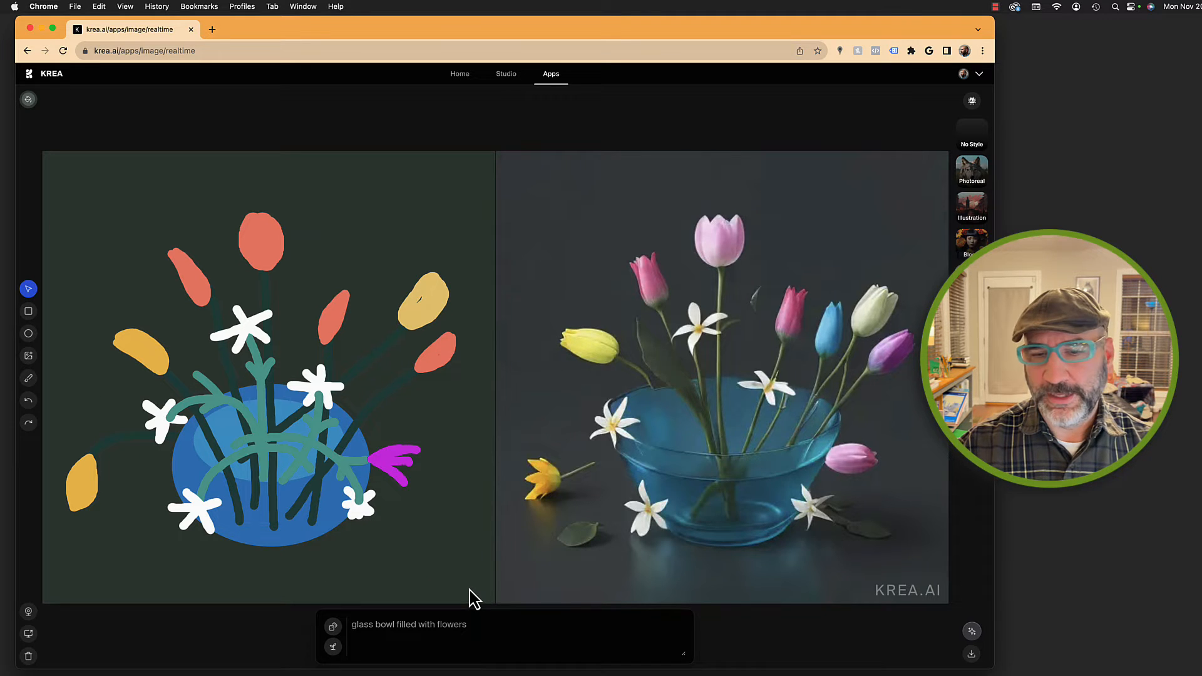
- Select the whole flower bowl drawing, scale it down proportionally and move it to the middle of the canvas
{"action": "key", "text": "super+a"}
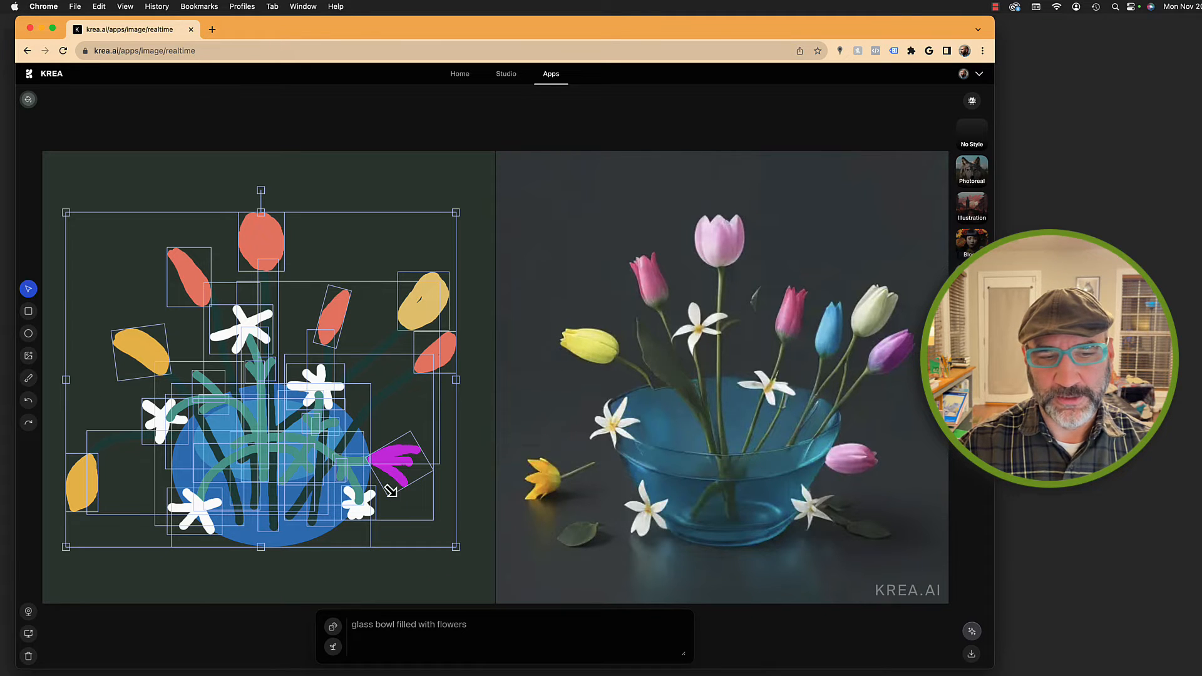
{"action": "left_click_drag", "start_coordinate": [390, 491], "coordinate": [397, 497]}
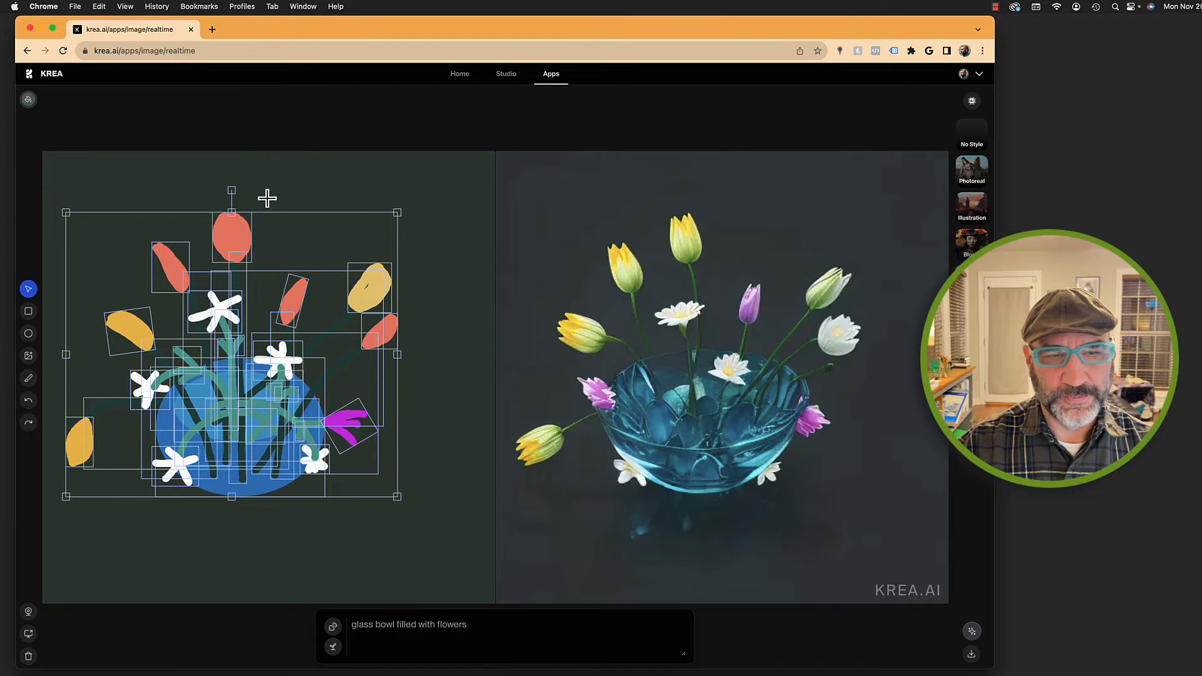
{"action": "mouse_move", "coordinate": [267, 198]}
{"action": "left_mouse_down"}
{"action": "mouse_move", "coordinate": [284, 197]}
{"action": "mouse_move", "coordinate": [242, 186]}
{"action": "mouse_move", "coordinate": [271, 210]}
{"action": "left_mouse_up"}
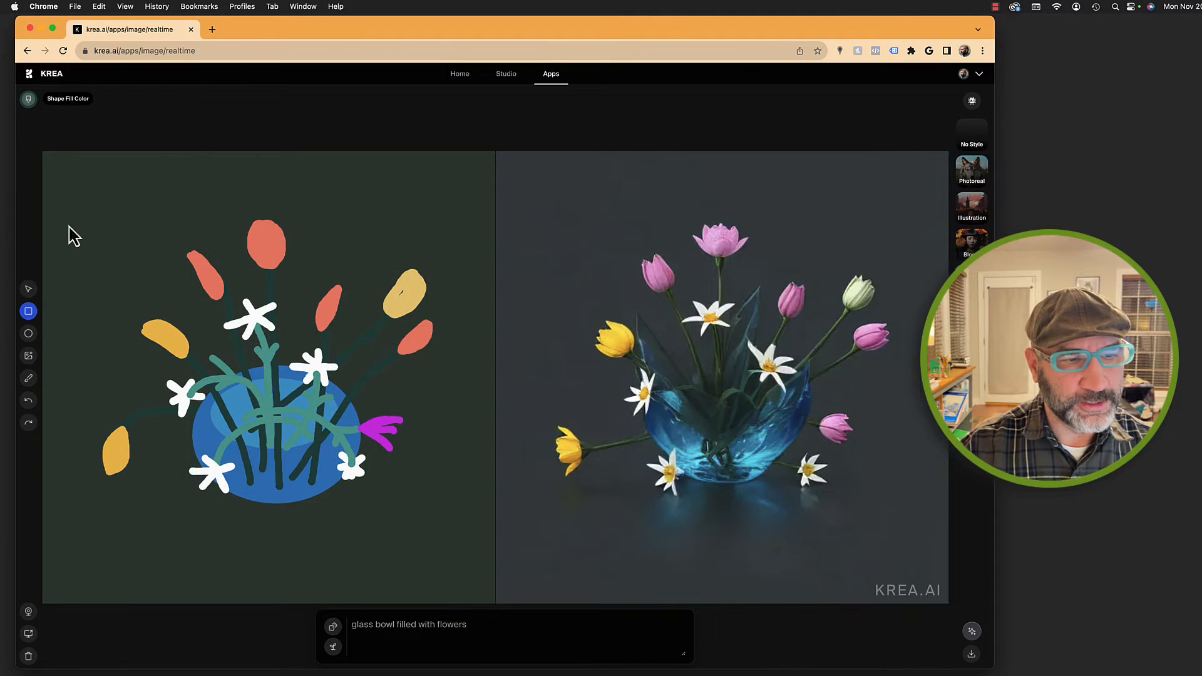
- Draw a wide dark brown rectangle across the lower canvas and reshape it into a narrow table band at the bowl's base
{"action": "left_click", "coordinate": [98, 238]}
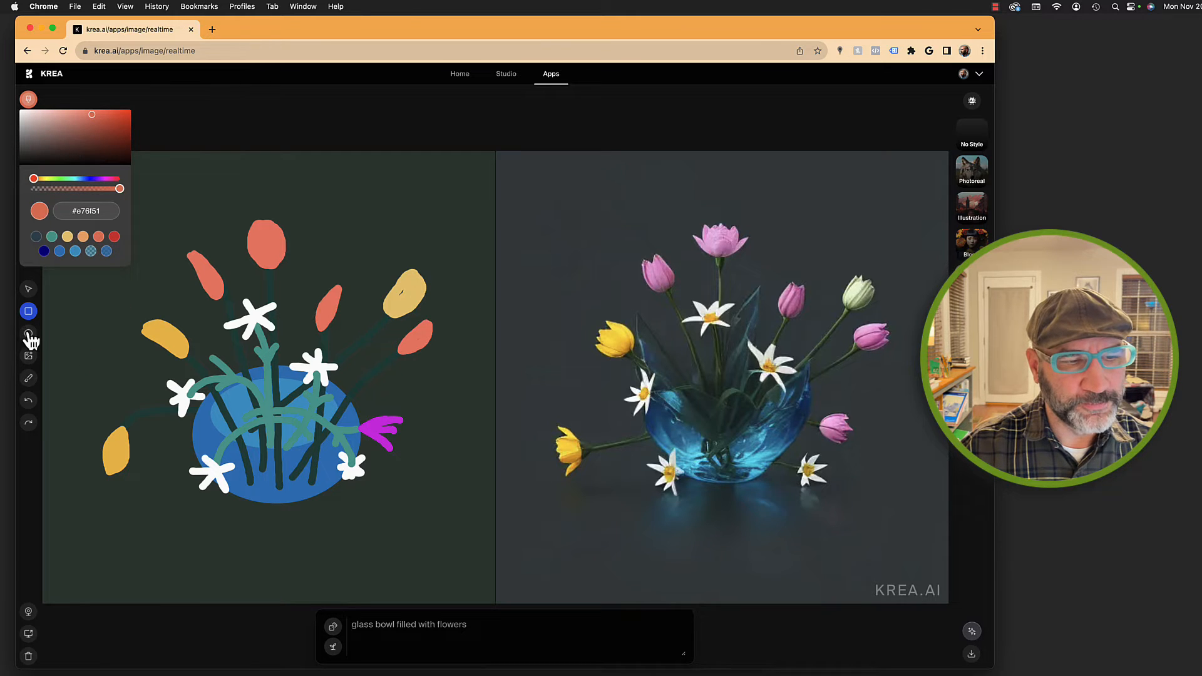
{"action": "left_click", "coordinate": [28, 312]}
{"action": "mouse_move", "coordinate": [55, 412]}
{"action": "left_mouse_down"}
{"action": "mouse_move", "coordinate": [335, 474]}
{"action": "mouse_move", "coordinate": [471, 562]}
{"action": "left_mouse_up"}
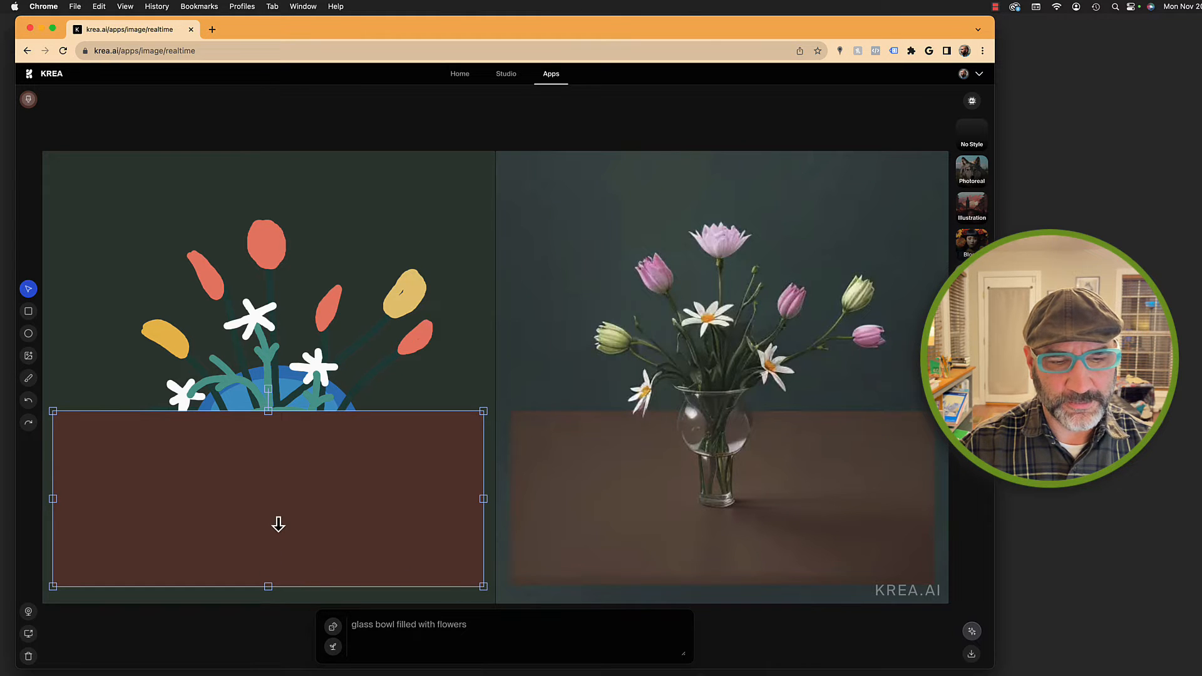
{"action": "left_click_drag", "start_coordinate": [278, 522], "coordinate": [243, 525]}
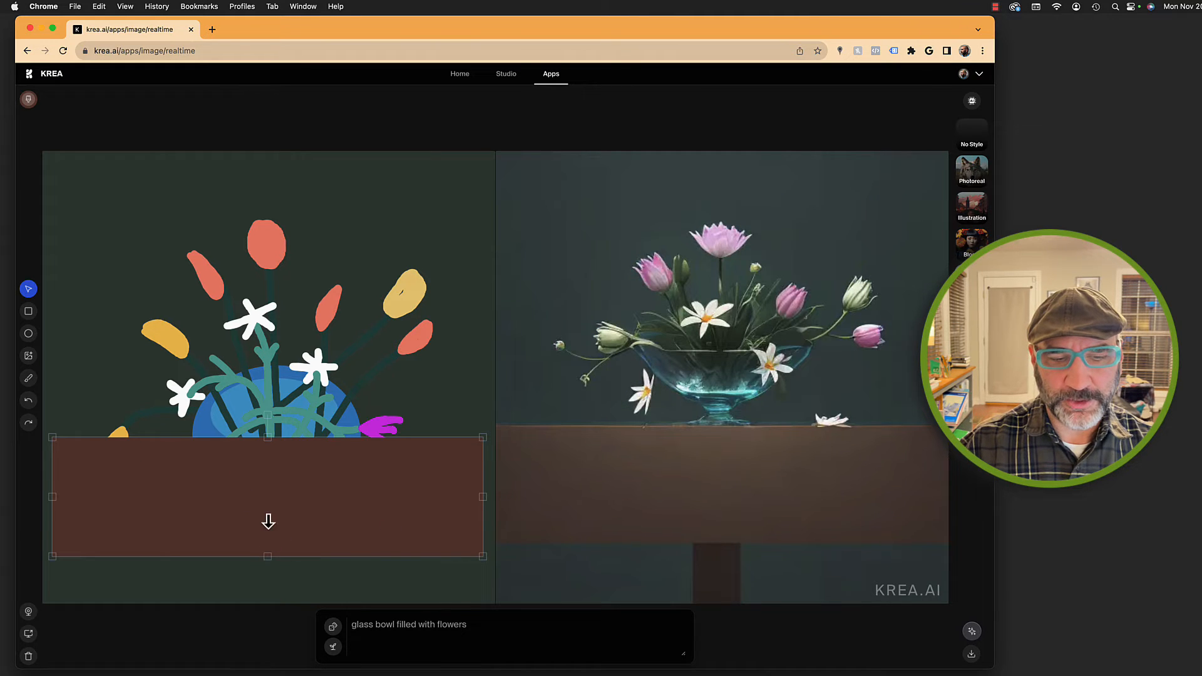
{"action": "left_click_drag", "start_coordinate": [269, 481], "coordinate": [312, 497]}
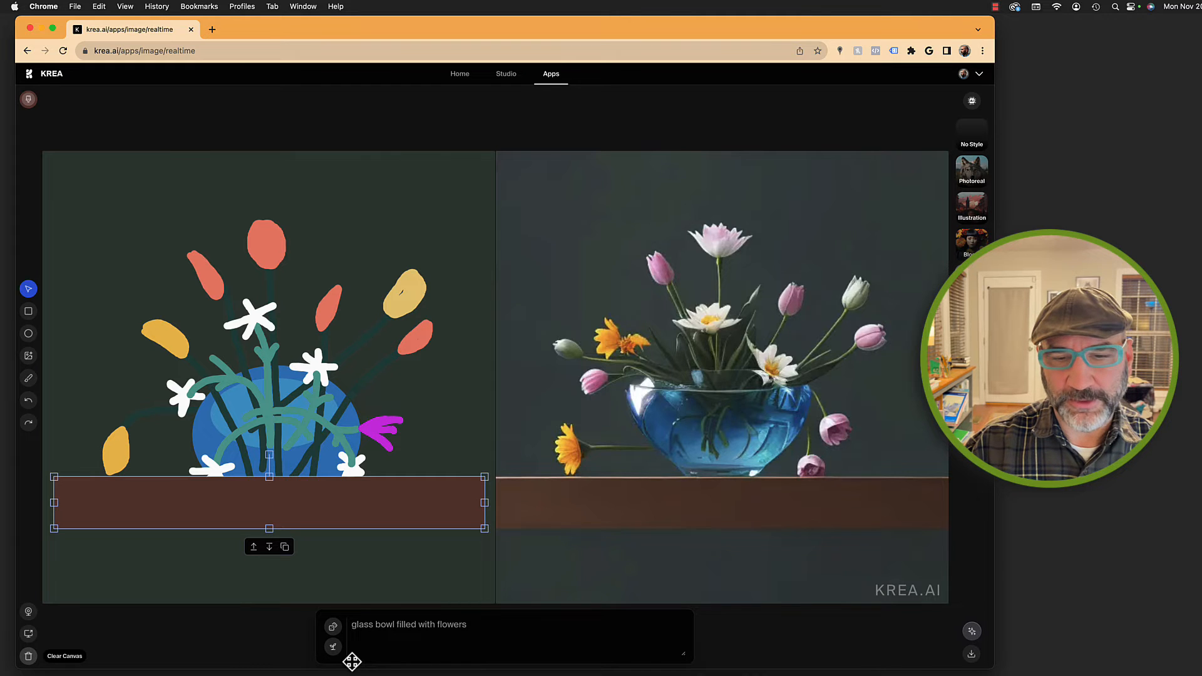
- Clear the entire canvas and delete the prompt text to start a new composition
{"action": "left_click", "coordinate": [28, 657]}
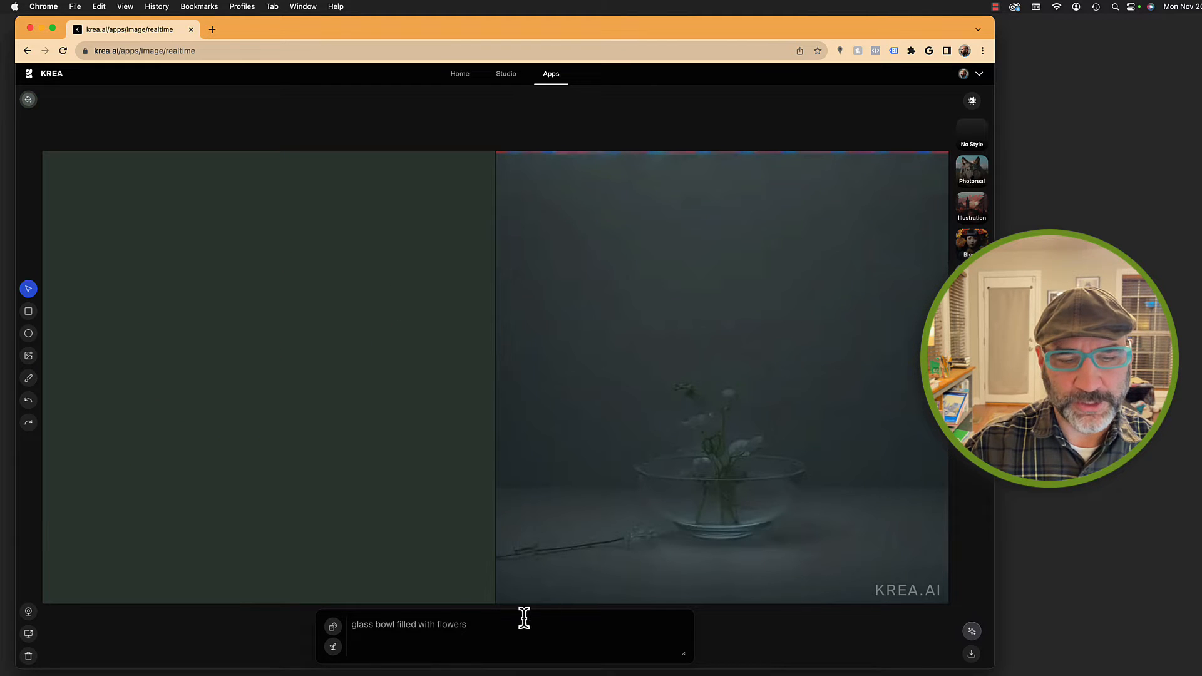
{"action": "key", "text": "BackSpace"}
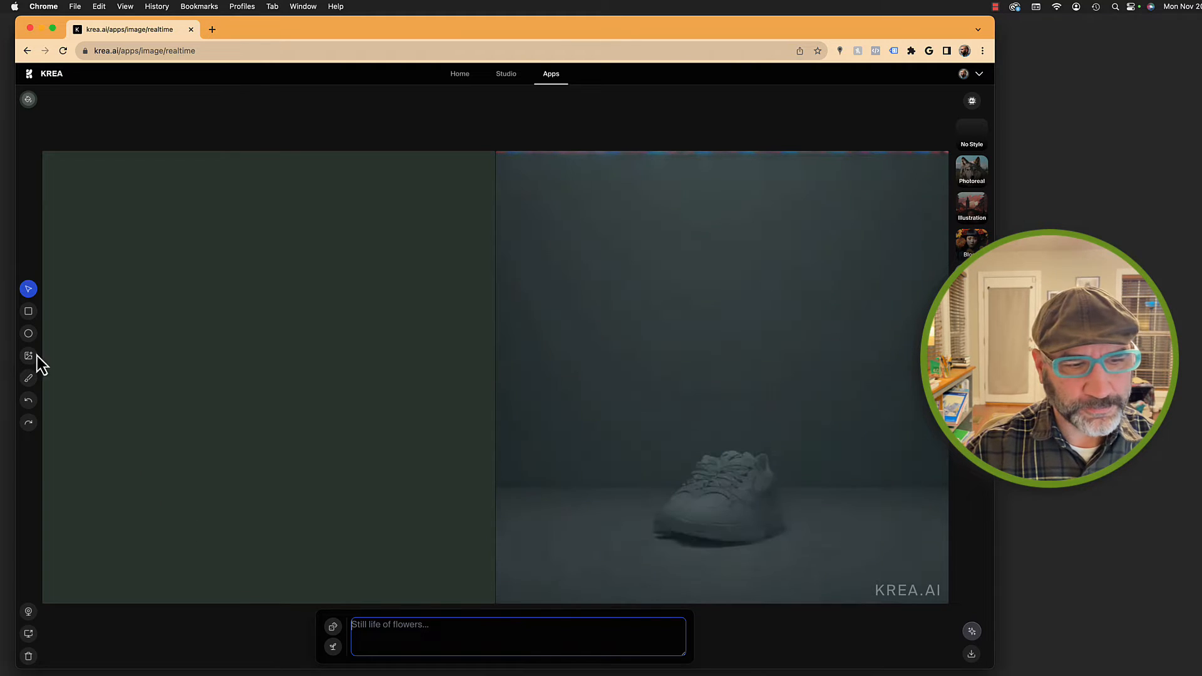
- Draw a wide dark brown rectangle, move it to the lower middle of the canvas, and add a large yellow #e9c46a circle above it
{"action": "left_click", "coordinate": [28, 312]}
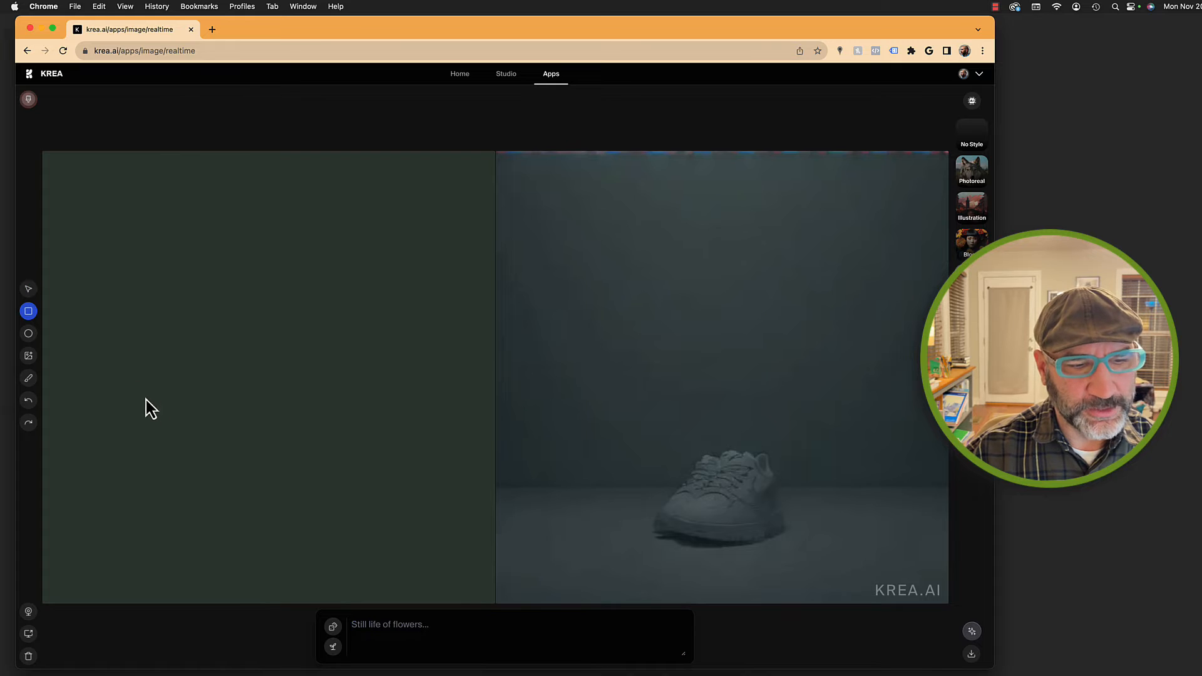
{"action": "left_click_drag", "start_coordinate": [118, 381], "coordinate": [349, 445]}
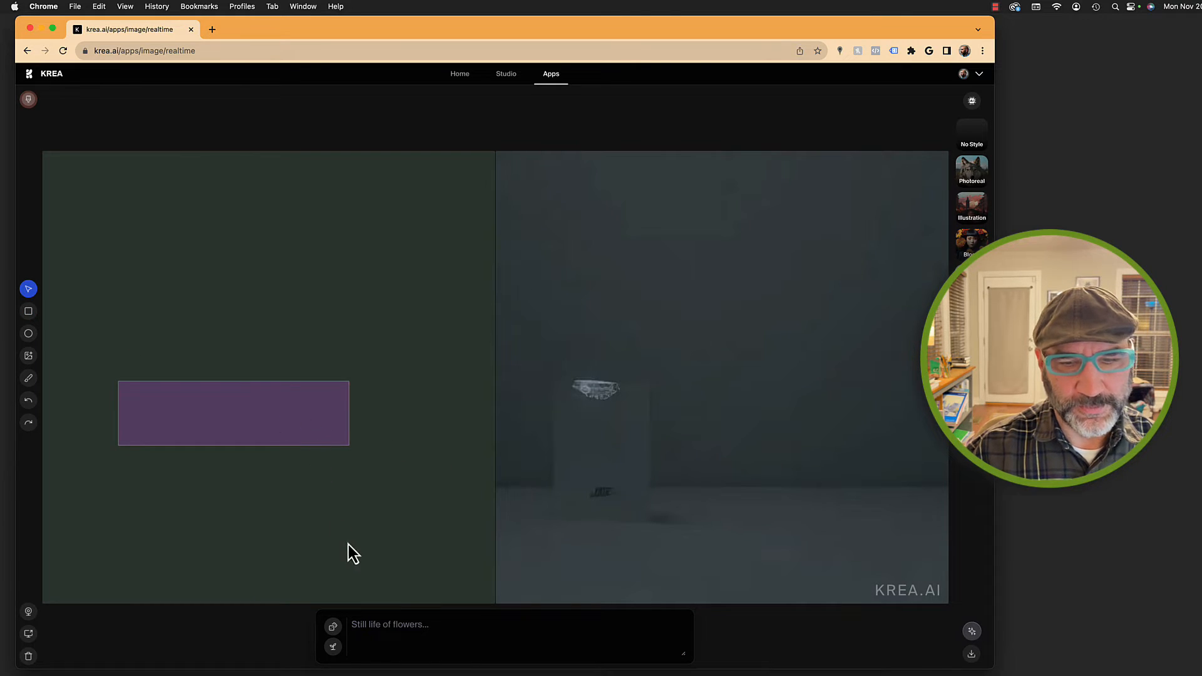
{"action": "left_click_drag", "start_coordinate": [258, 391], "coordinate": [295, 431]}
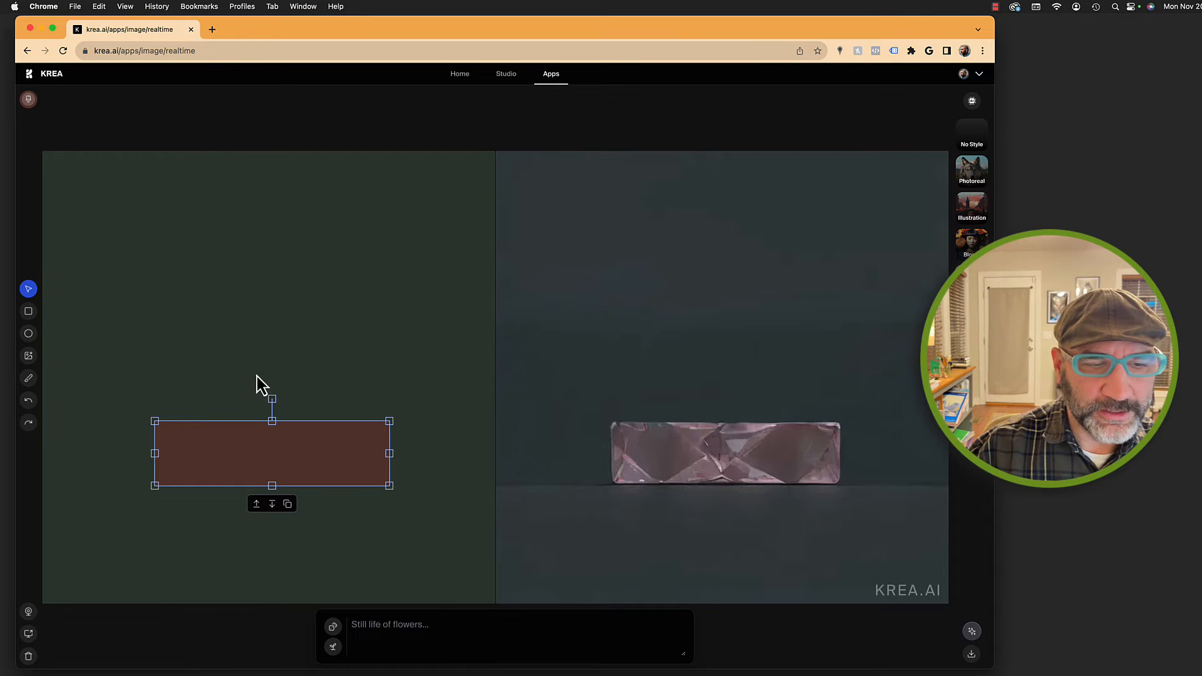
{"action": "key", "text": "c"}
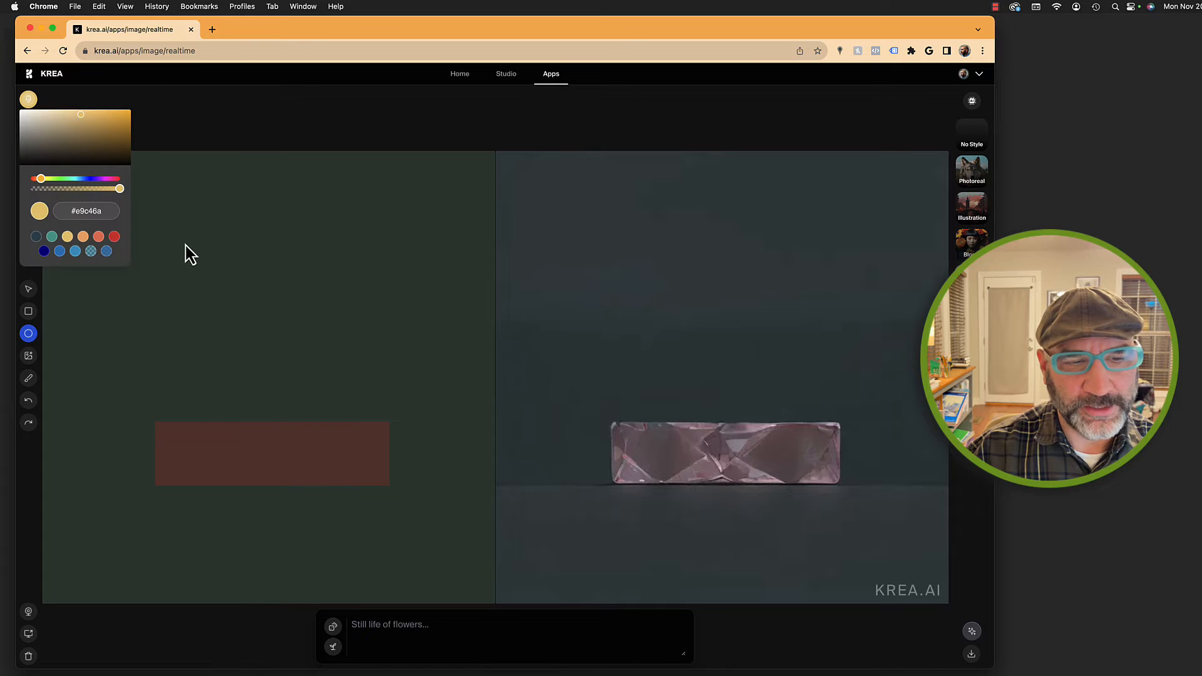
{"action": "left_click", "coordinate": [279, 286]}
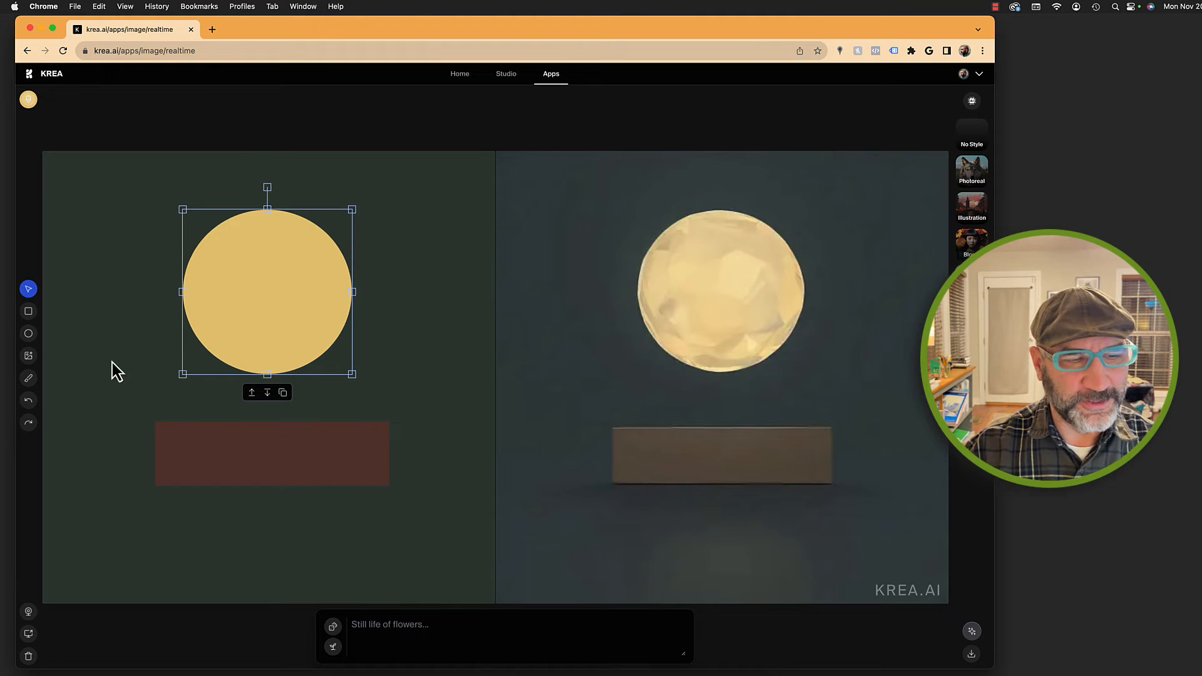
- Draw a blue #0096c7 square and center it over the brown rectangle, just beneath the yellow circle
{"action": "left_click", "coordinate": [30, 318]}
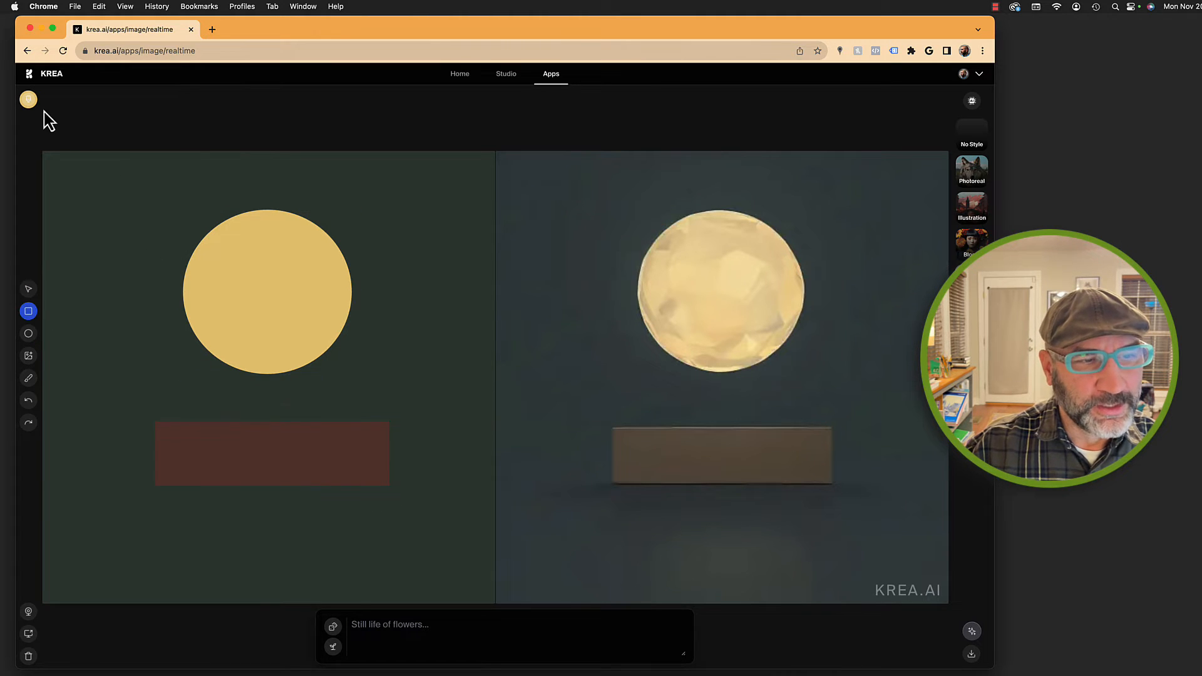
{"action": "left_click", "coordinate": [78, 252]}
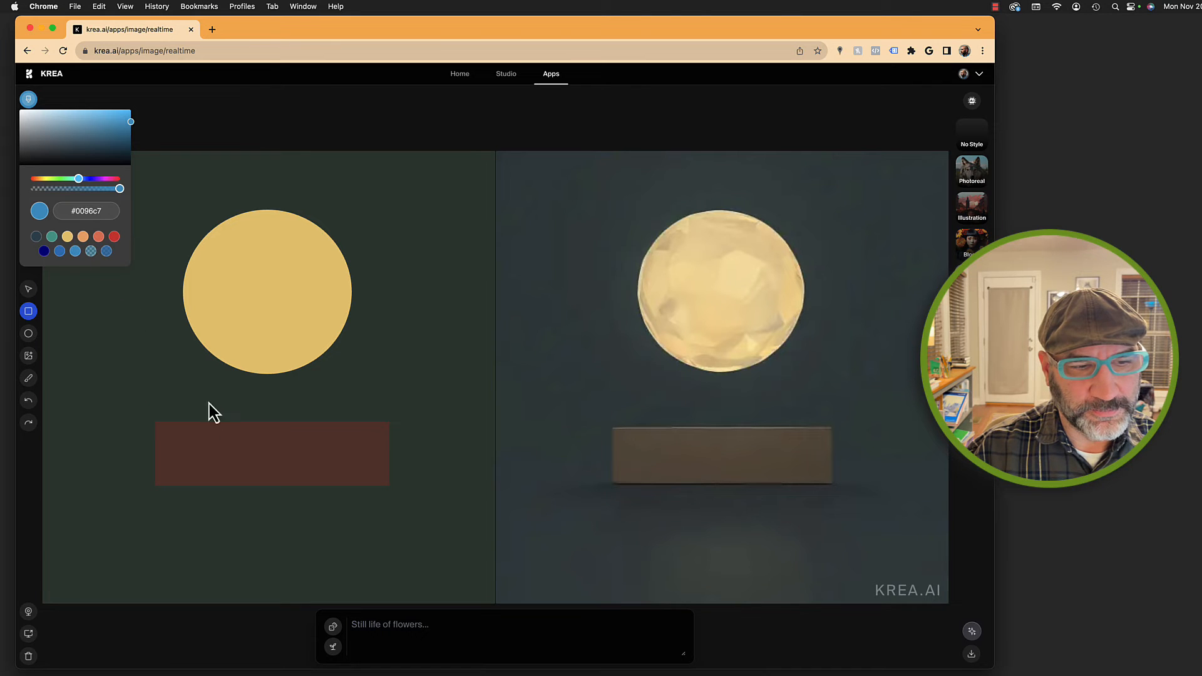
{"action": "left_click_drag", "start_coordinate": [181, 368], "coordinate": [260, 452]}
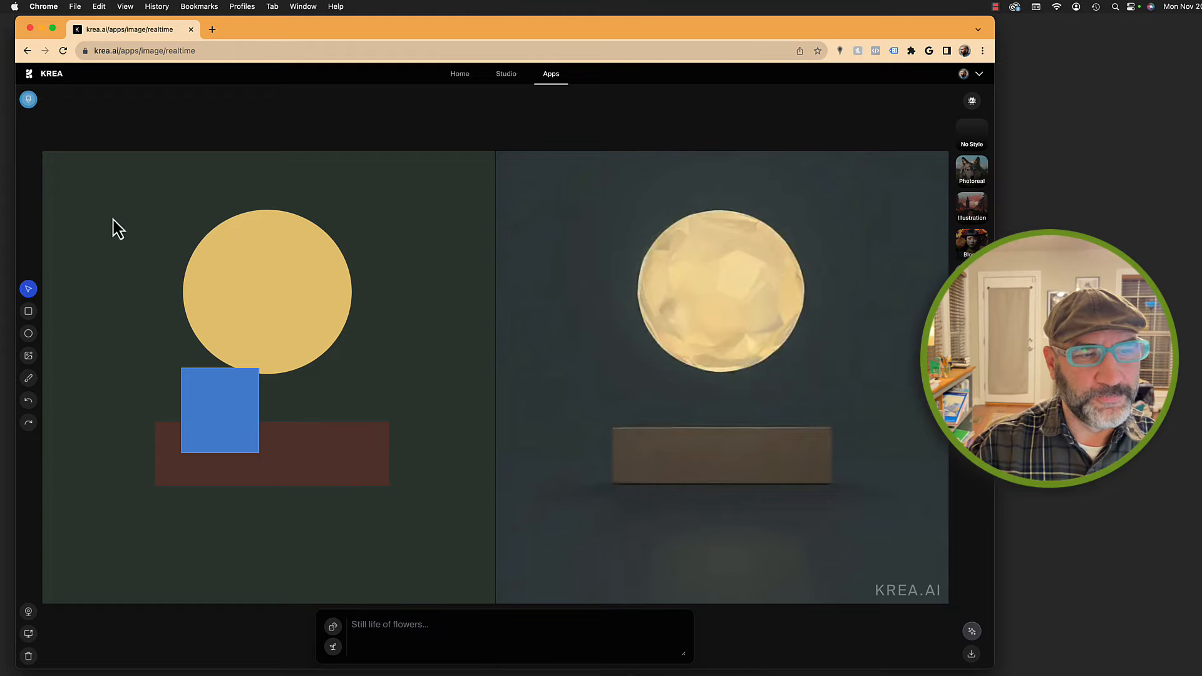
{"action": "left_click", "coordinate": [219, 392]}
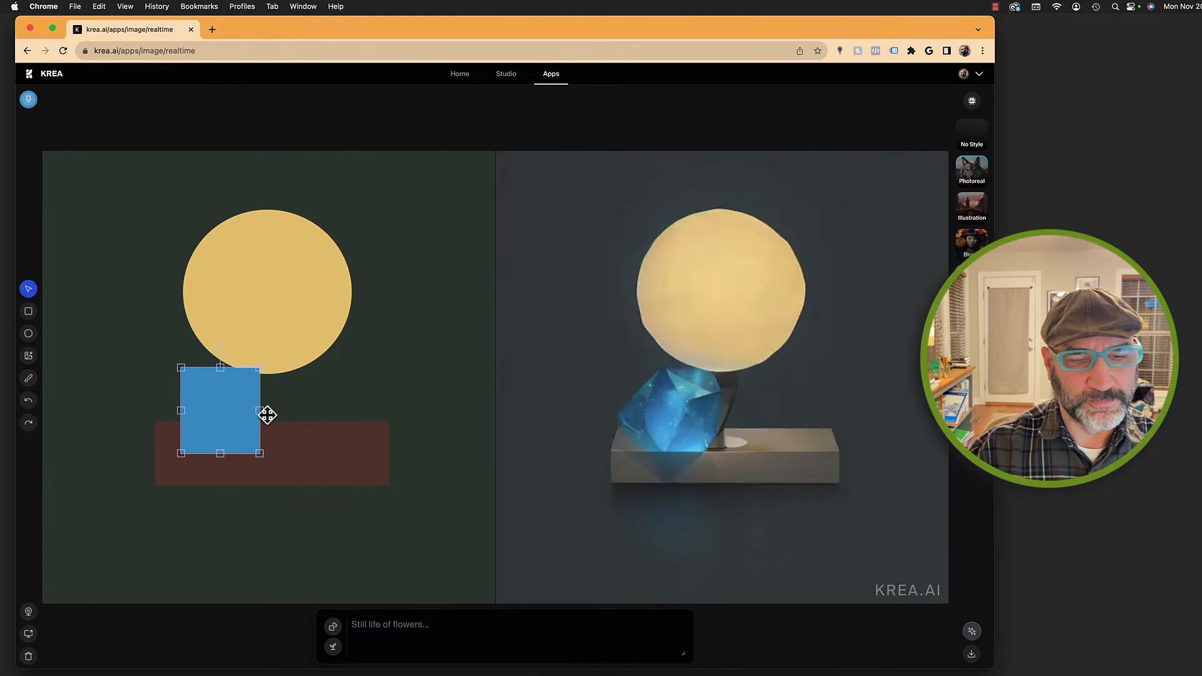
{"action": "left_click_drag", "start_coordinate": [237, 403], "coordinate": [285, 422]}
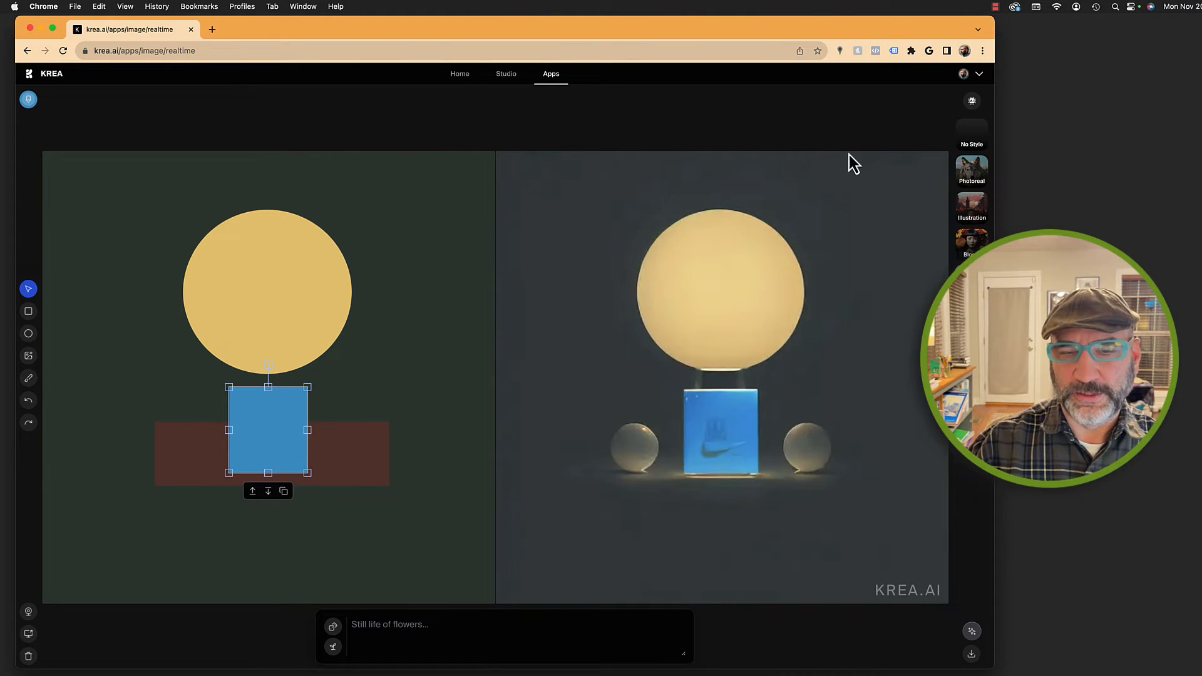
- Enter the prompt "Stan the steampunk cowboy astronaut" for the shape composition
{"action": "left_click", "coordinate": [442, 644]}
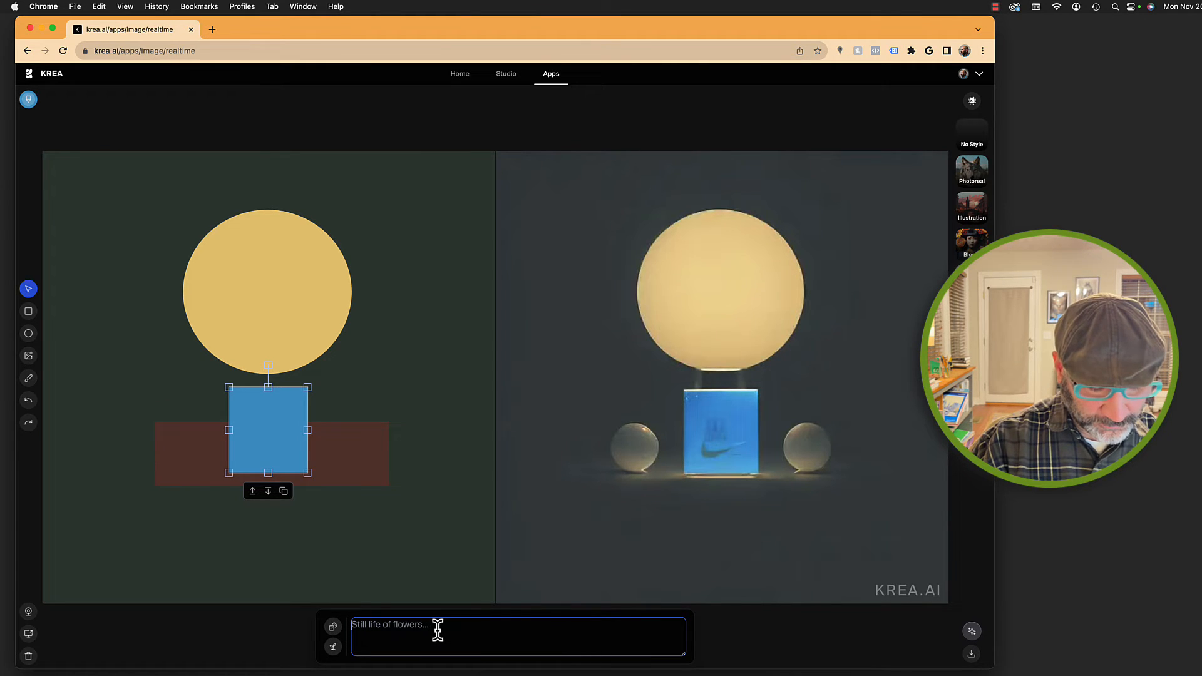
{"action": "type", "text": "Stan"}
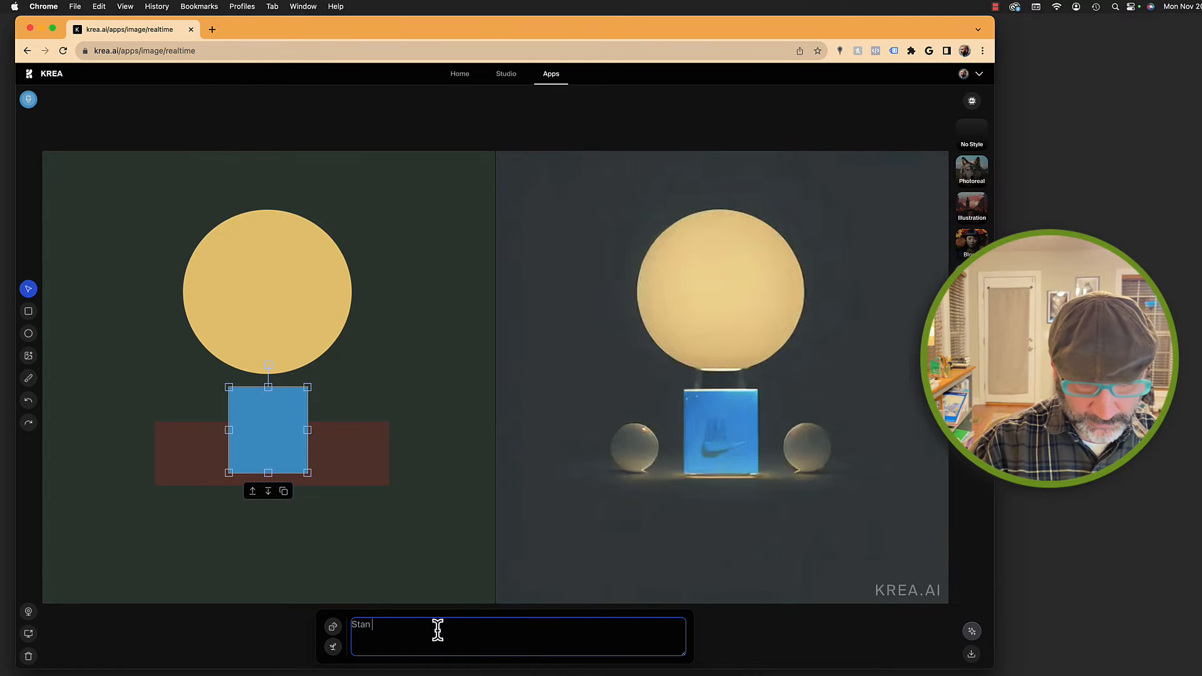
{"action": "type", "text": " the stam"}
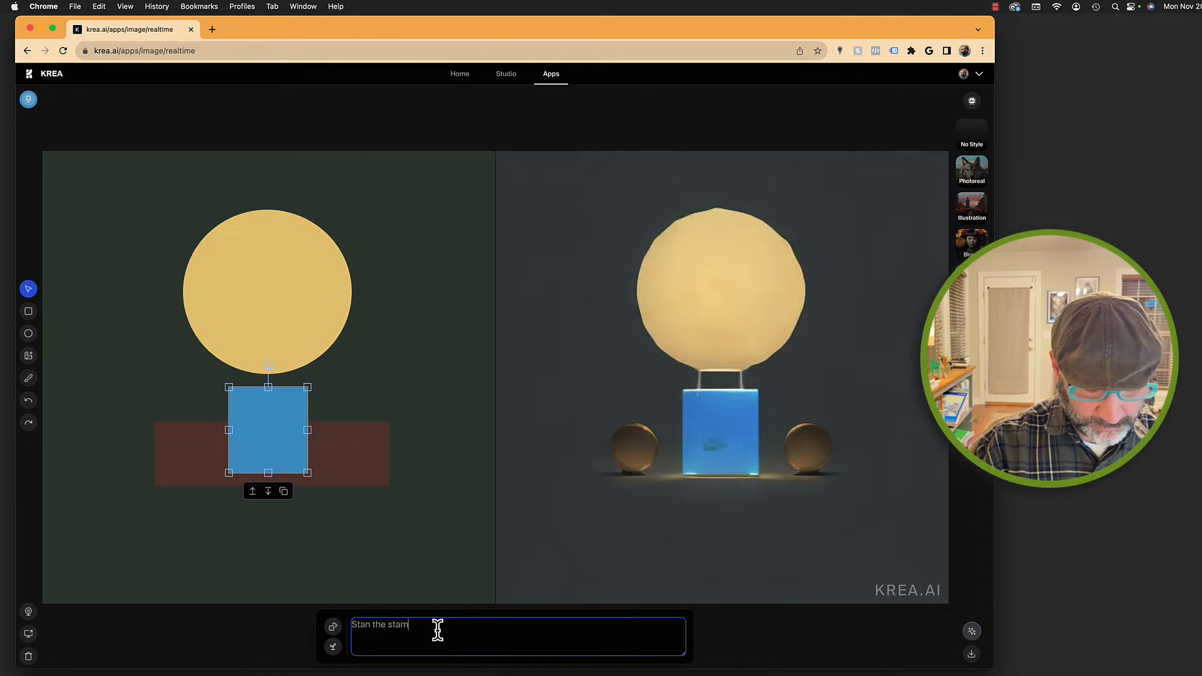
{"action": "key", "text": "BackSpace"}
{"action": "key", "text": "BackSpace"}
{"action": "type", "text": "eampunk"}
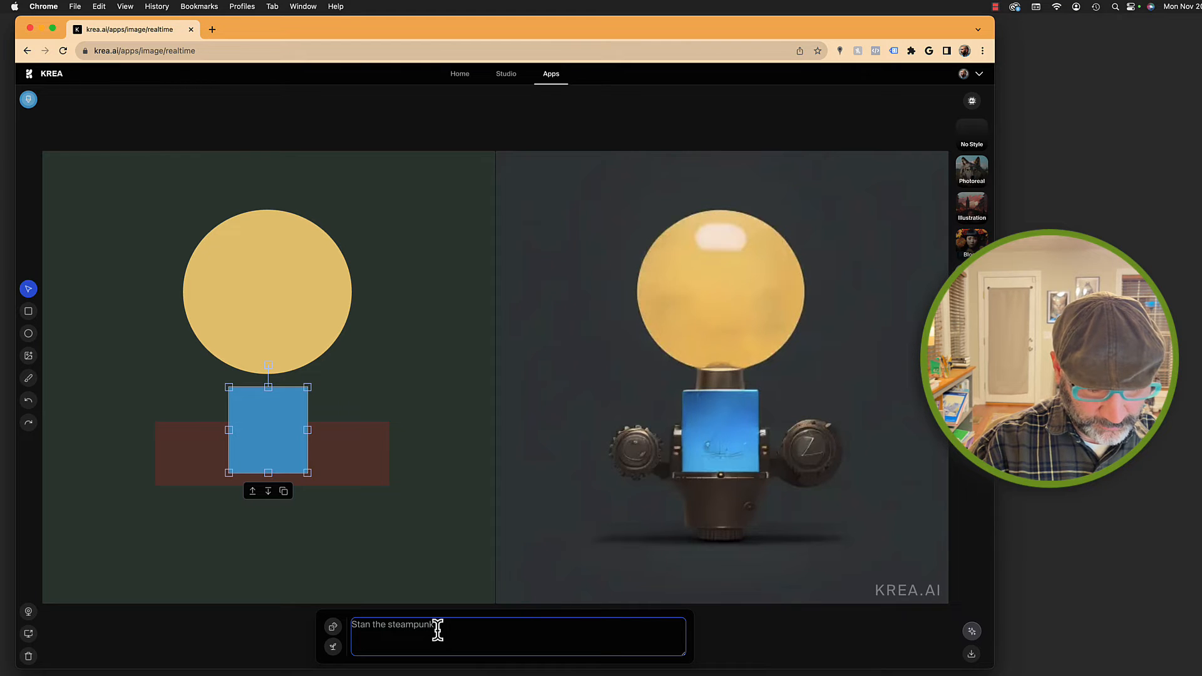
{"action": "type", "text": " cowbop"}
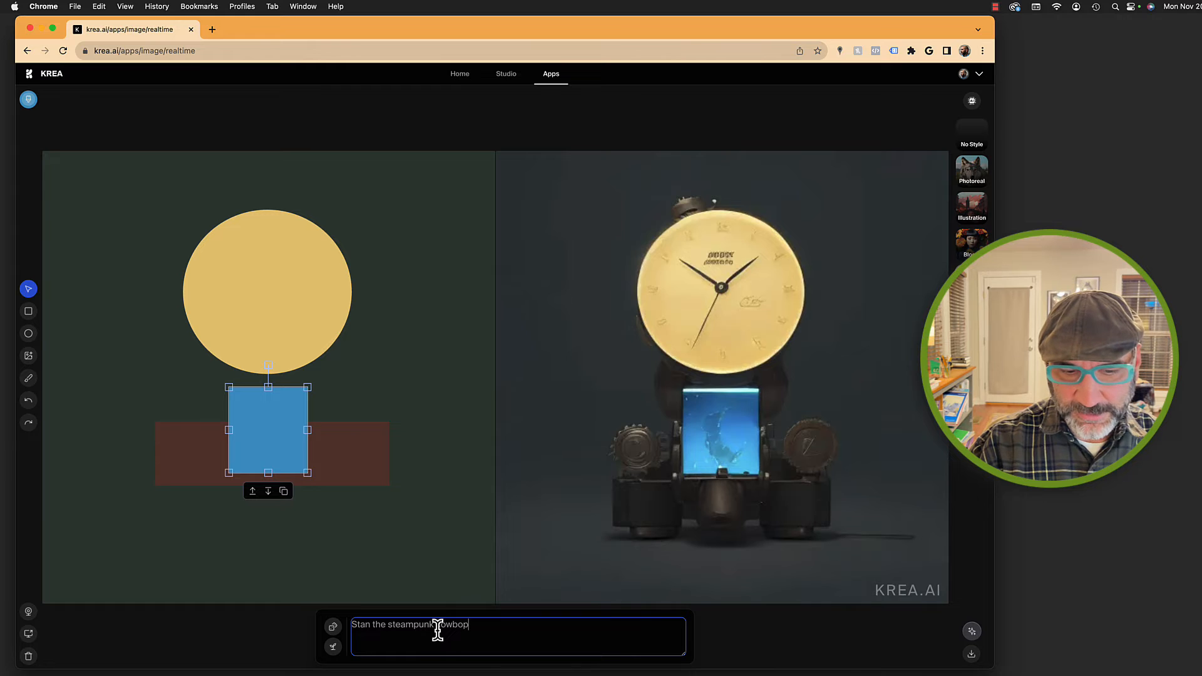
{"action": "key", "text": "BackSpace"}
{"action": "type", "text": "y as"}
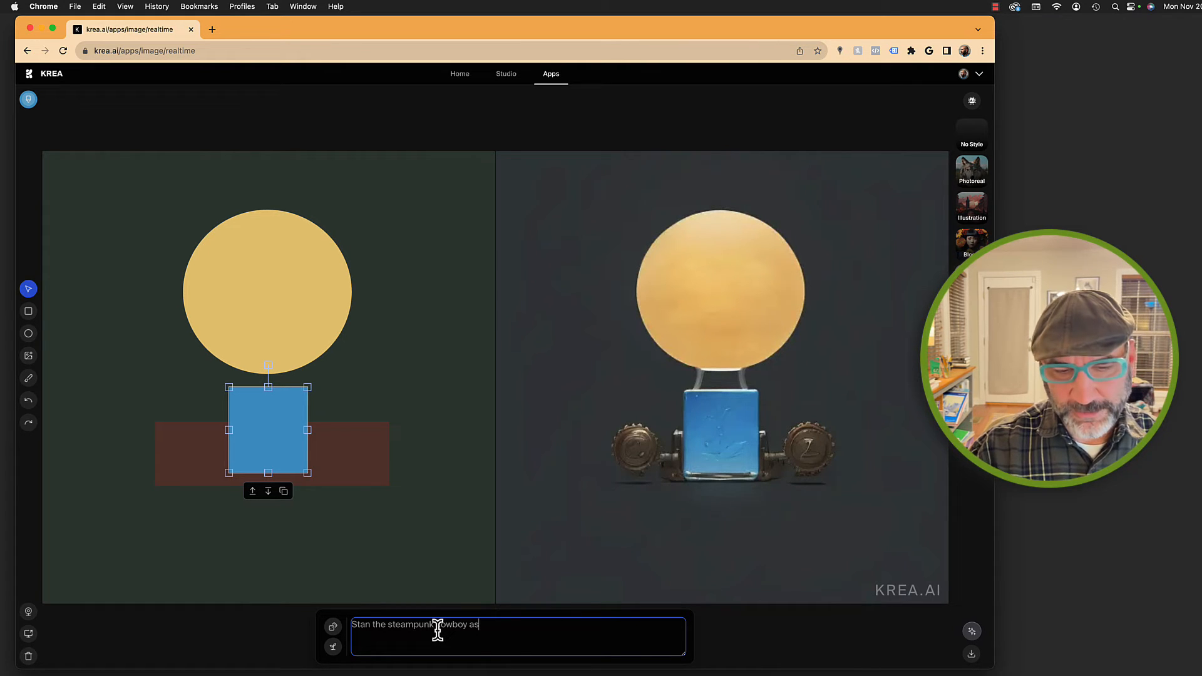
{"action": "type", "text": "tronaut"}
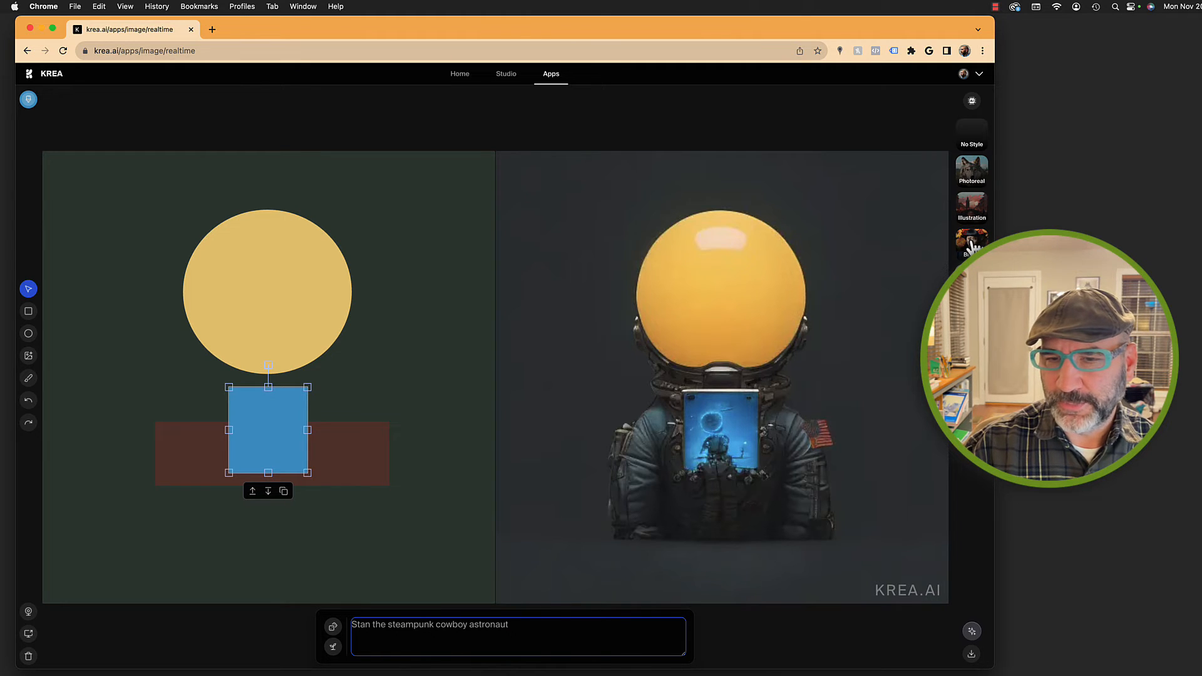
- Try the Illustration style on the astronaut image and switch to the Photoreal style
{"action": "left_click", "coordinate": [976, 207]}
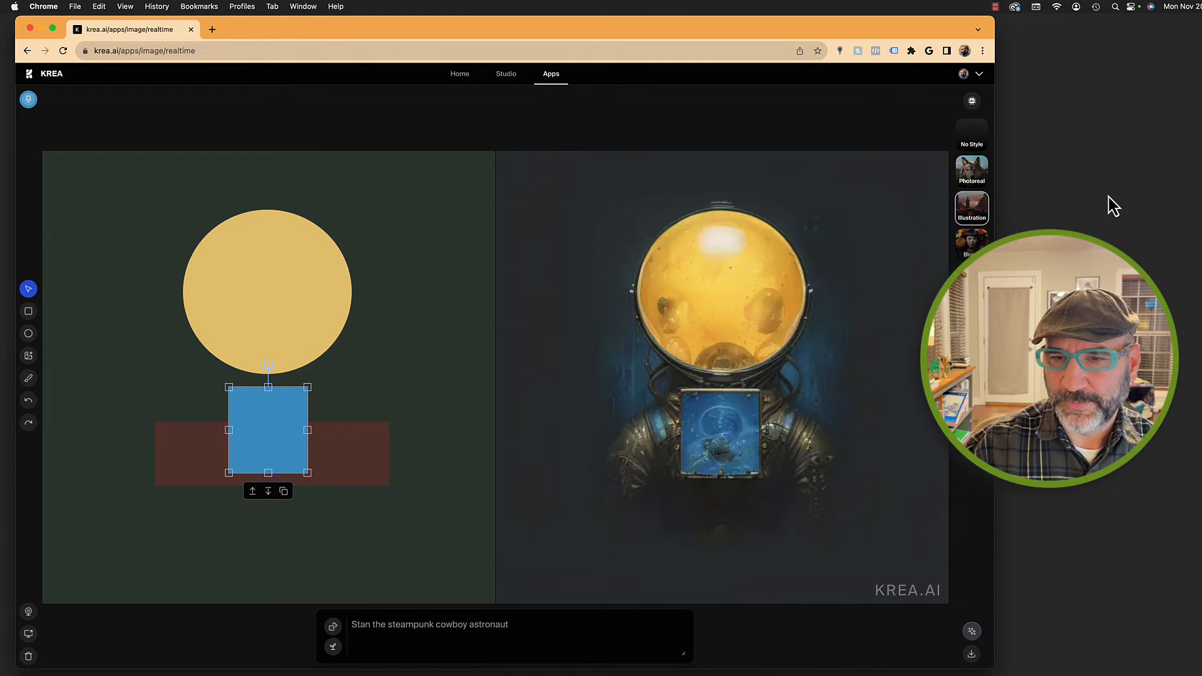
{"action": "left_click", "coordinate": [972, 170]}
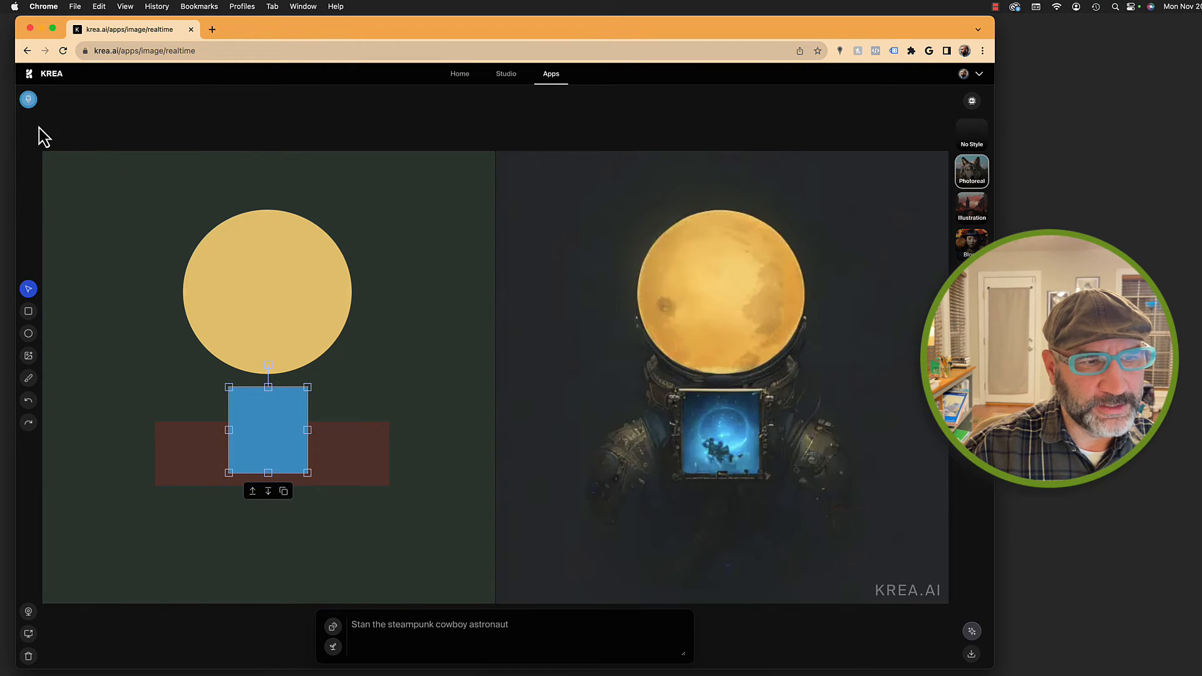
- Recolor the large yellow circle, trying blue and settling on gray #71777a, and deselect it
{"action": "left_click", "coordinate": [28, 104]}
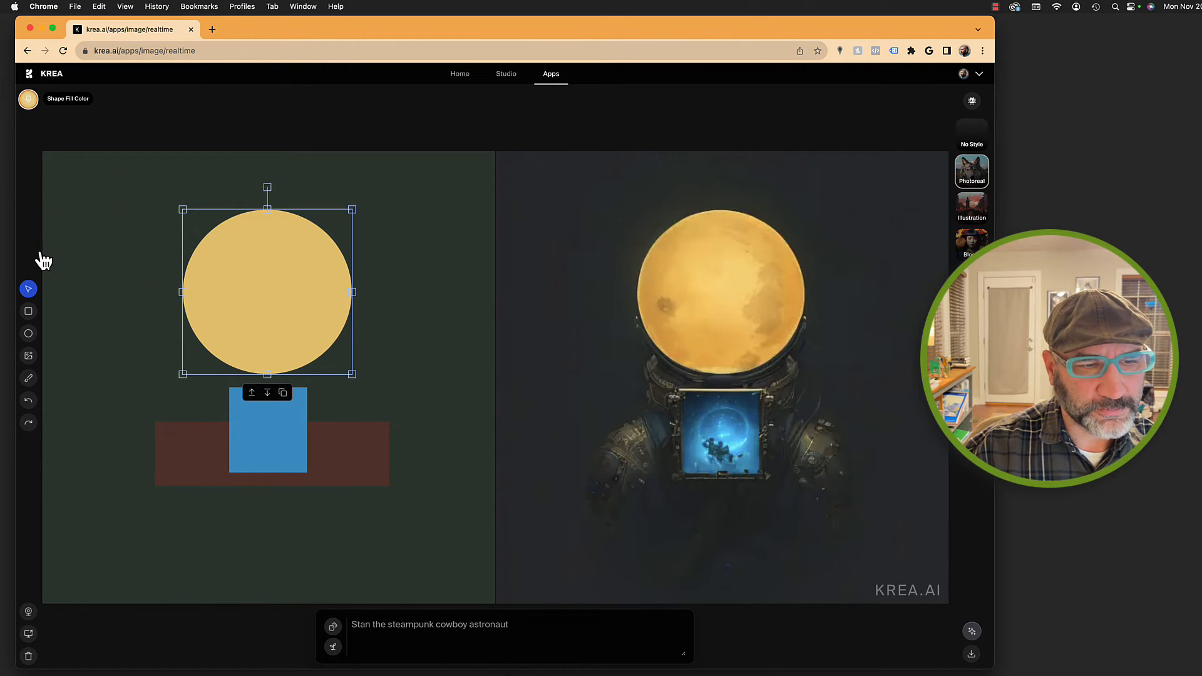
{"action": "left_click", "coordinate": [59, 252]}
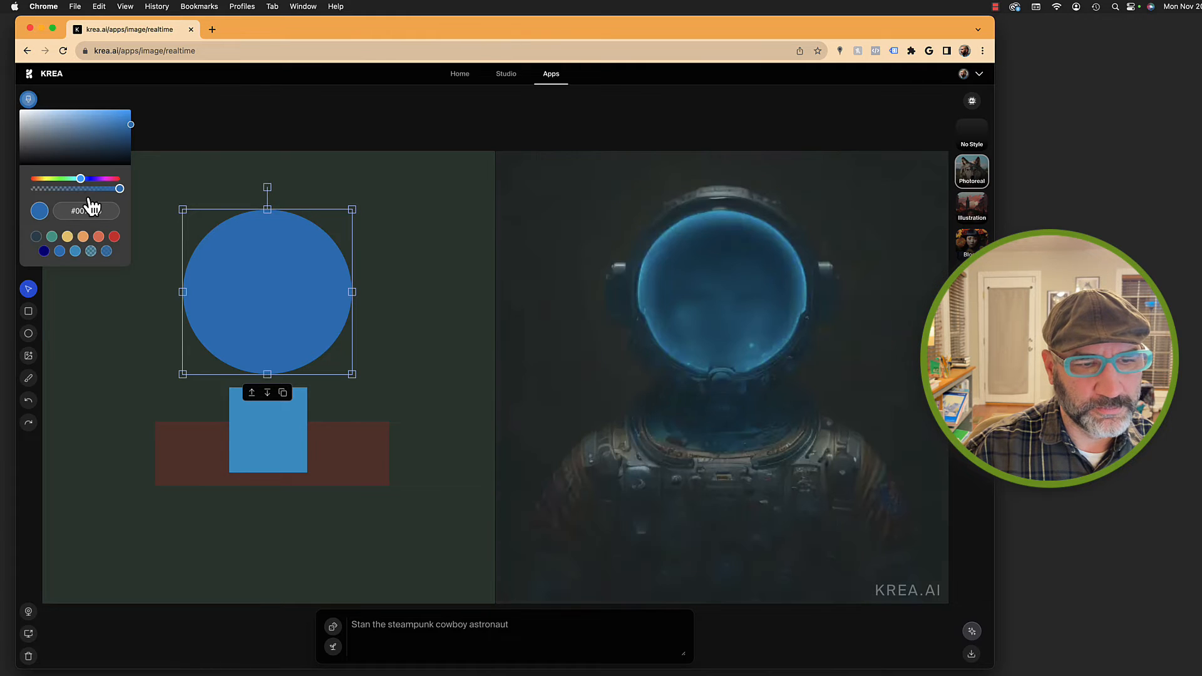
{"action": "left_click", "coordinate": [28, 138]}
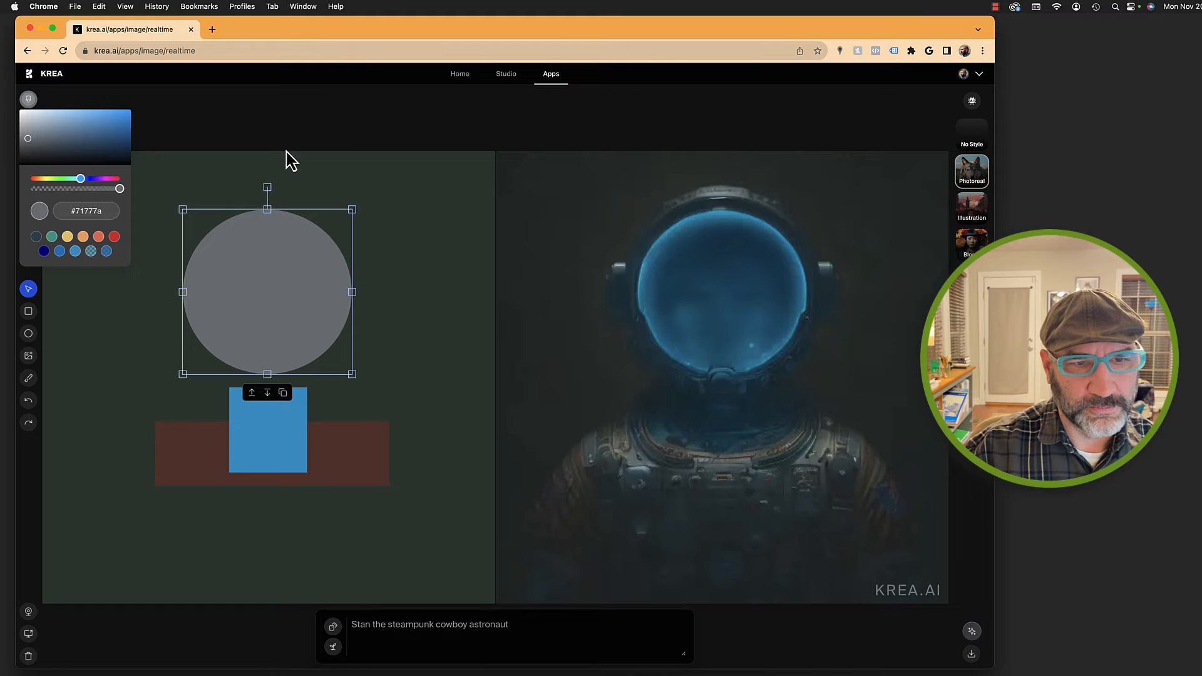
{"action": "left_click", "coordinate": [48, 304]}
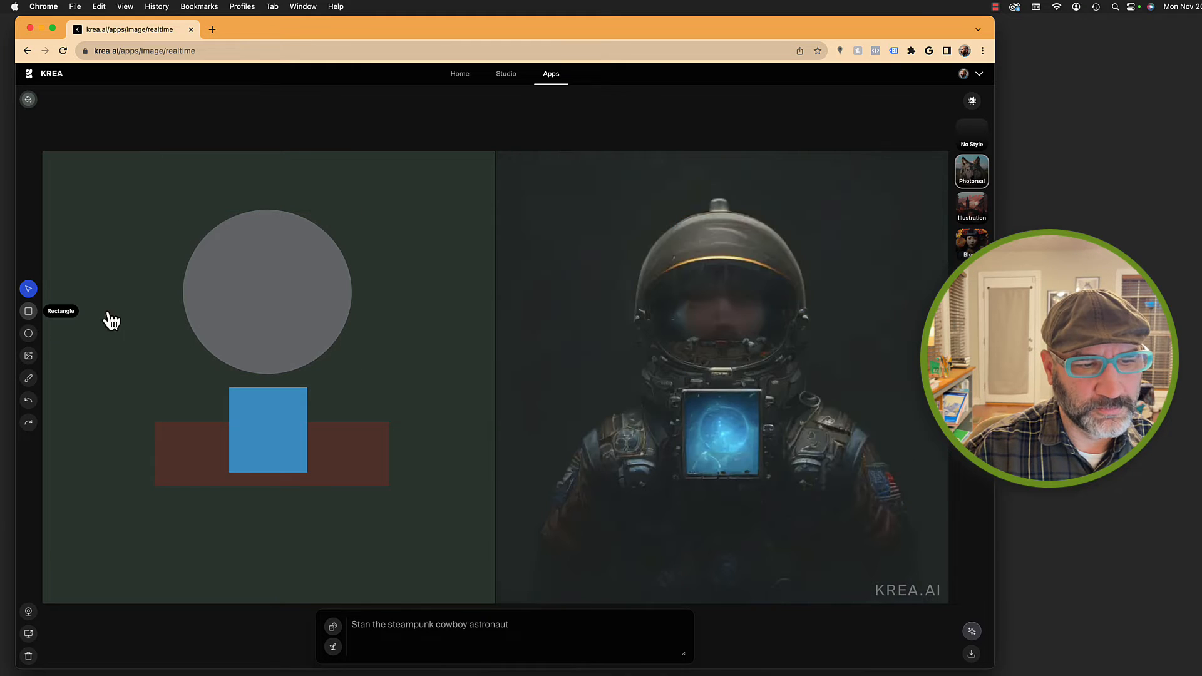
- Draw a light blue #55a2ba rectangle across the gray circle as a visor and adjust its height and position to center it
{"action": "key", "text": "r"}
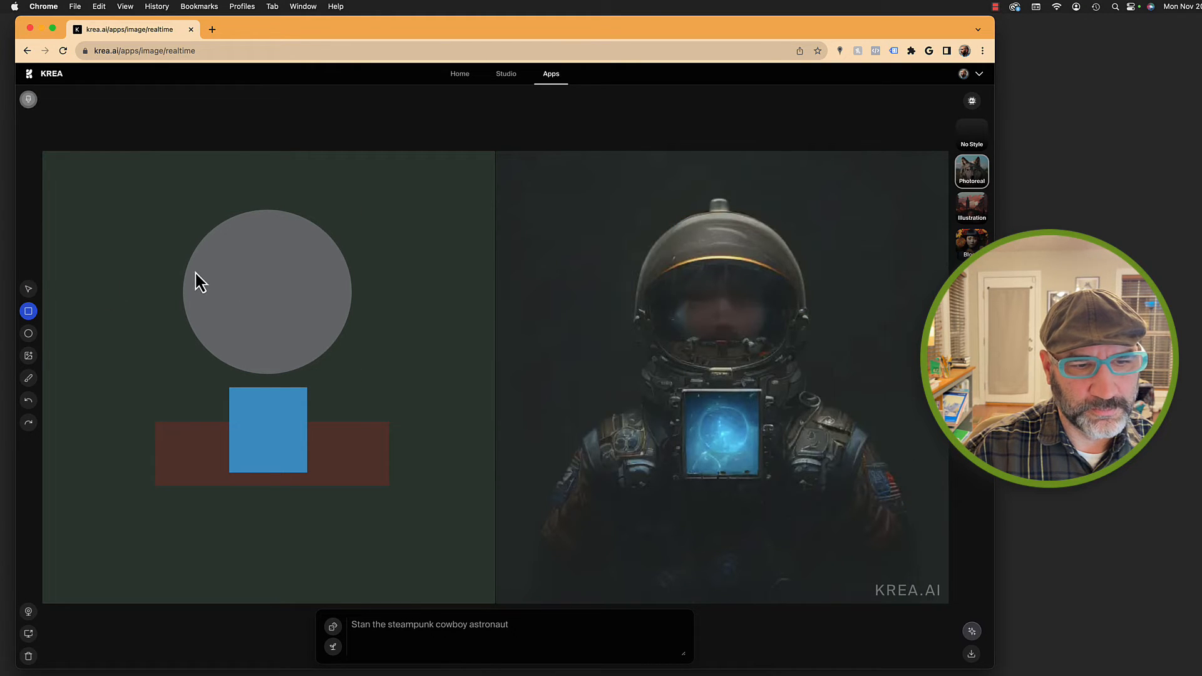
{"action": "left_click", "coordinate": [27, 103]}
{"action": "left_click", "coordinate": [80, 124]}
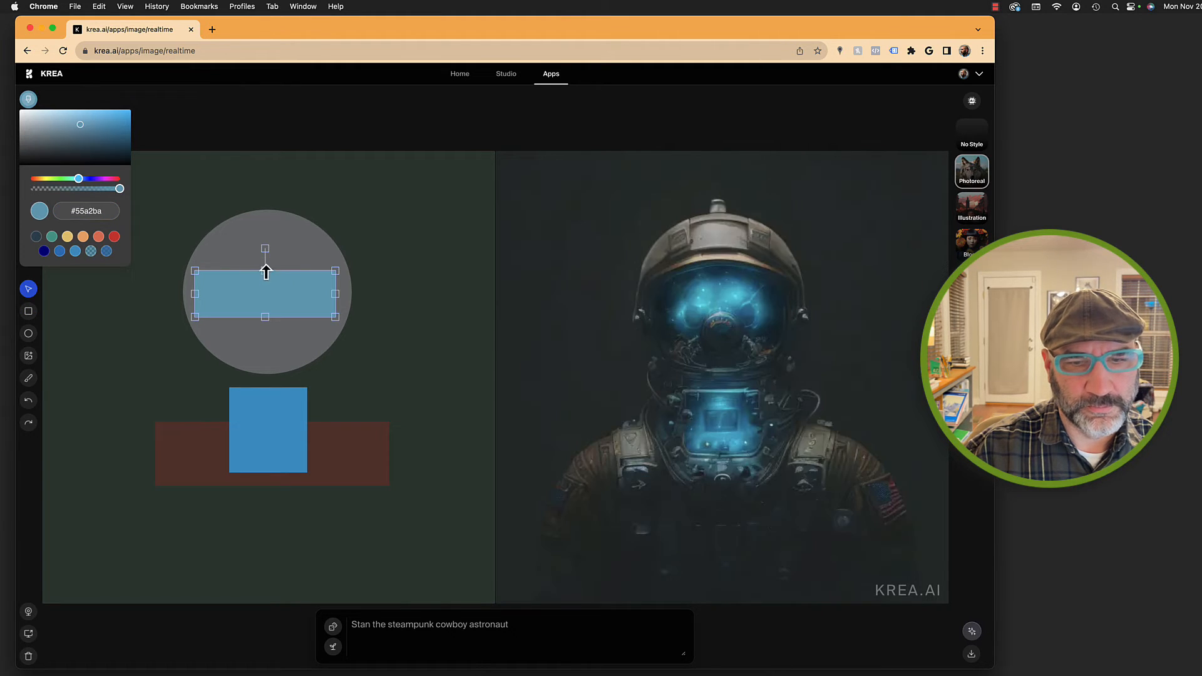
{"action": "left_click_drag", "start_coordinate": [266, 271], "coordinate": [276, 298]}
- Raise the brown rectangle's upper edge, move the blue square up to overlap the circle, and recolor the square dark blue #264653
{"action": "left_click", "coordinate": [199, 456]}
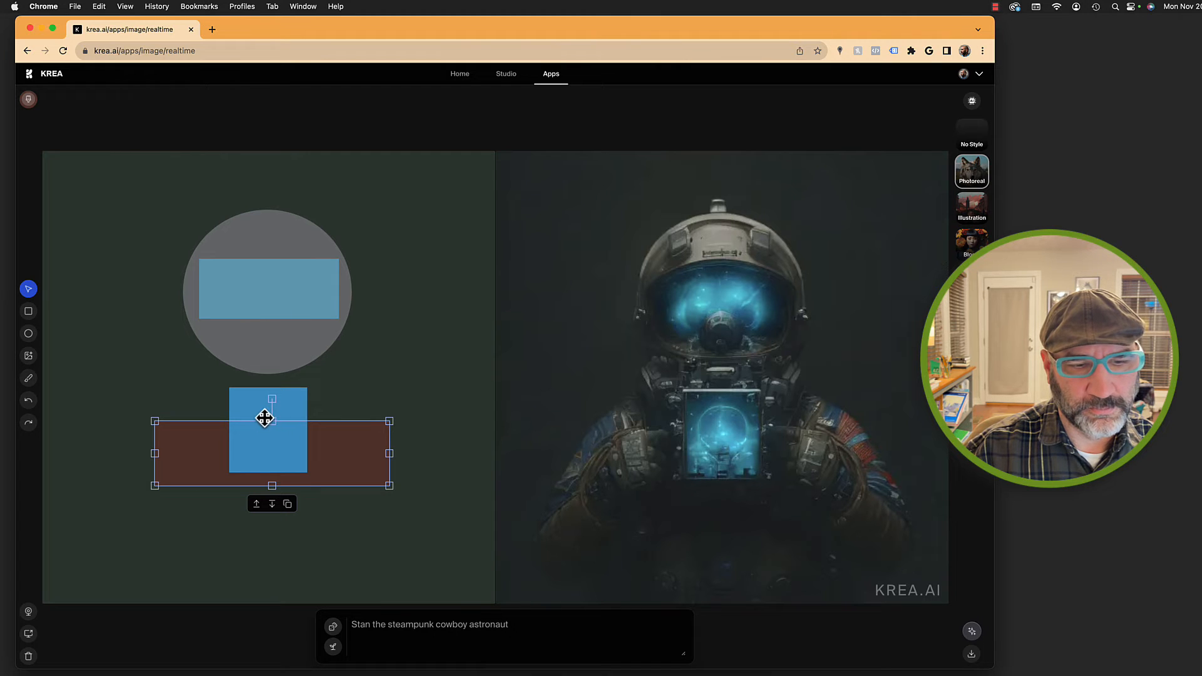
{"action": "left_click_drag", "start_coordinate": [277, 443], "coordinate": [270, 415]}
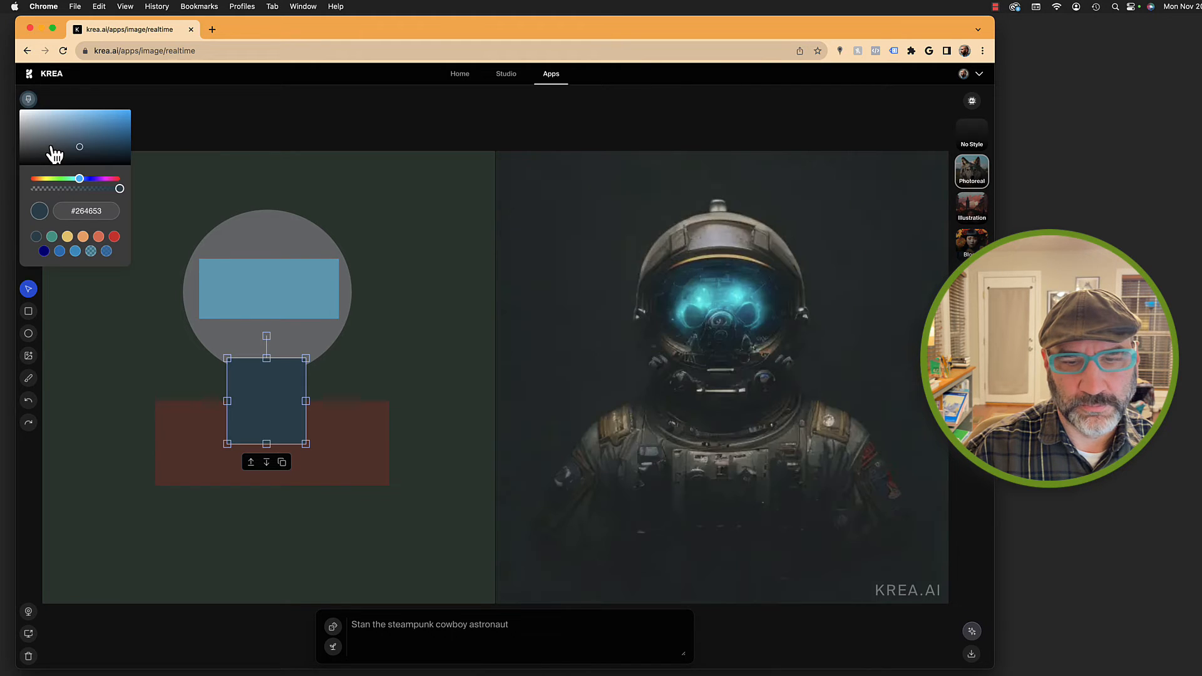
- Extend the brown rectangle down past the canvas's lower edge and change its fill to #5e4641
{"action": "left_click", "coordinate": [274, 479]}
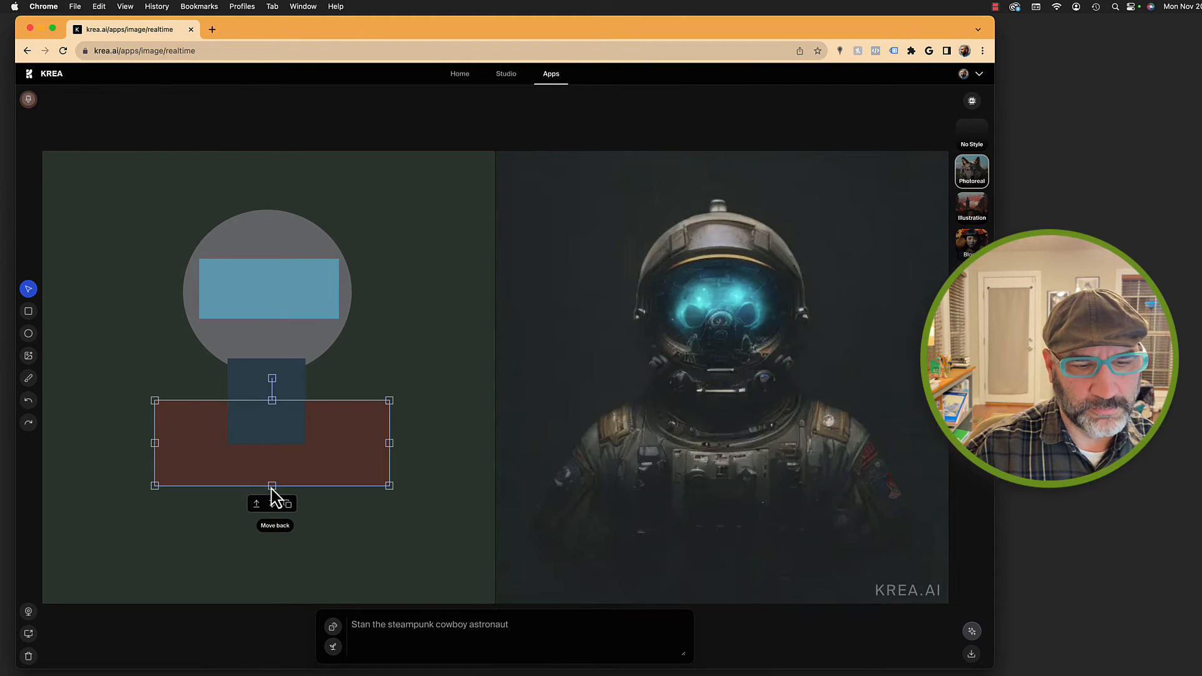
{"action": "left_click", "coordinate": [28, 100]}
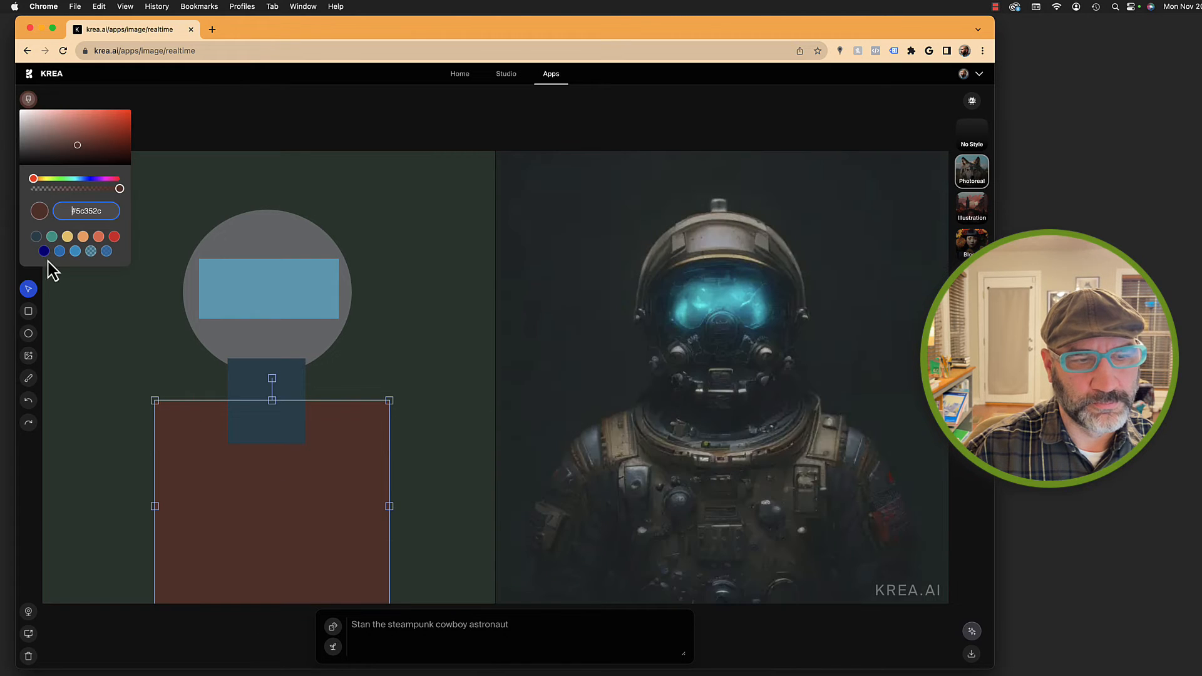
{"action": "left_click", "coordinate": [55, 146]}
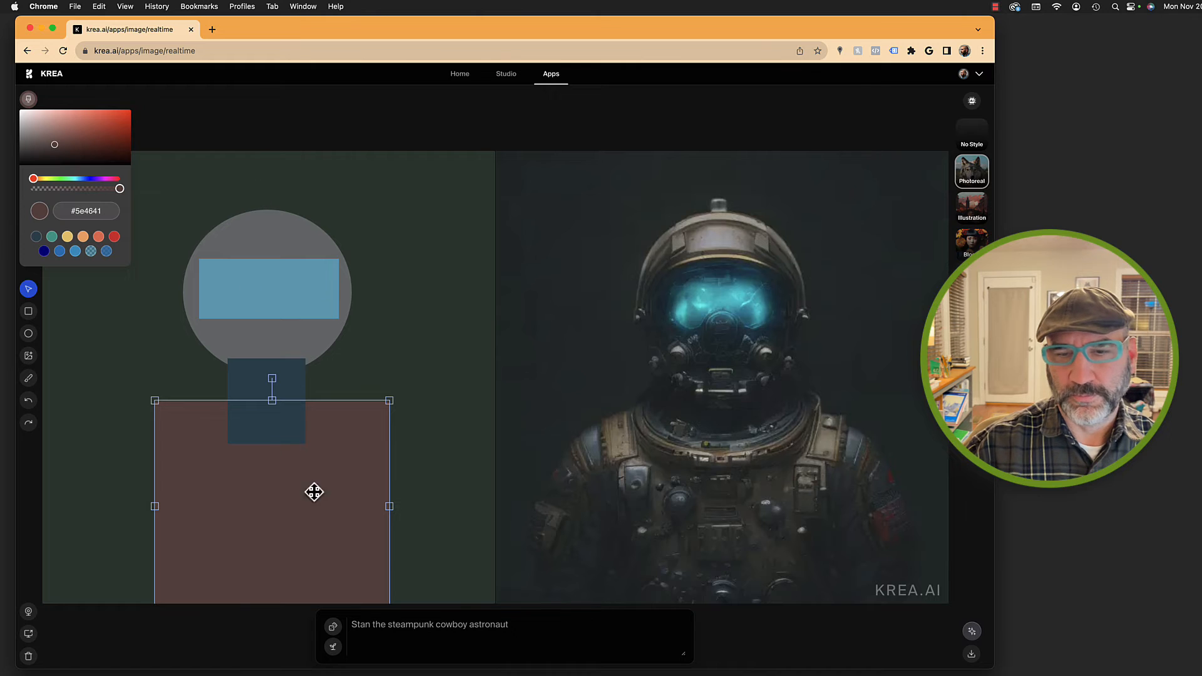
{"action": "left_click", "coordinate": [380, 475]}
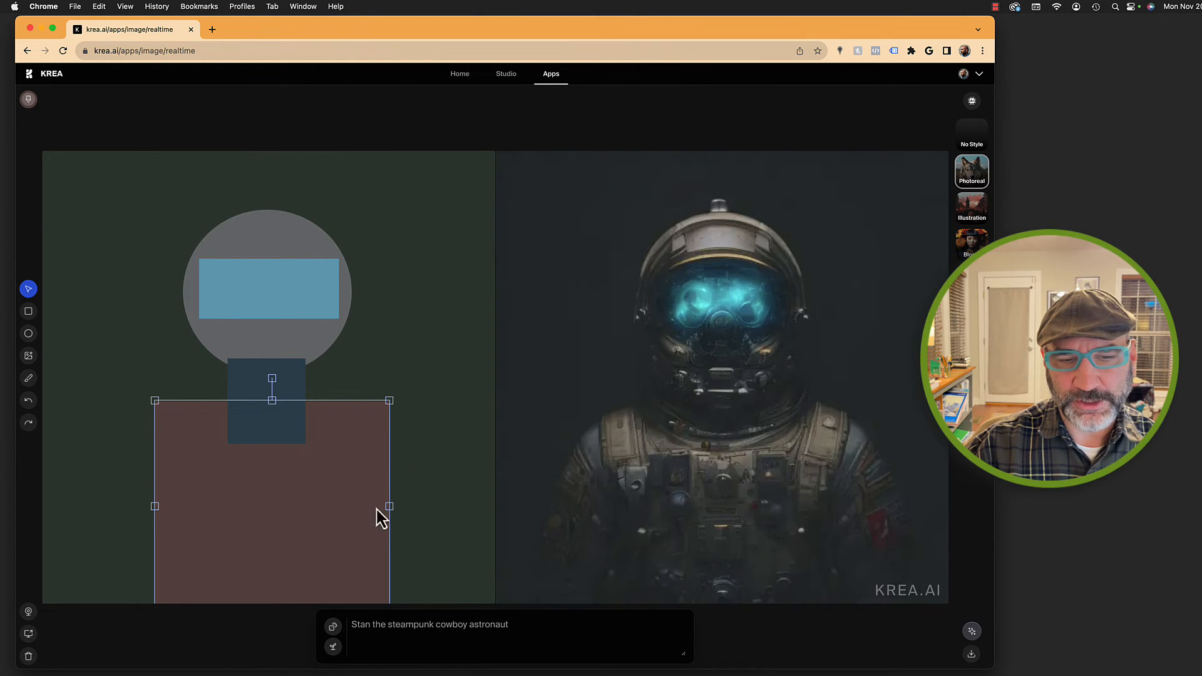
- Try rotating all the shapes together clockwise and counterclockwise, and undo the changes
{"action": "key", "text": "super+a"}
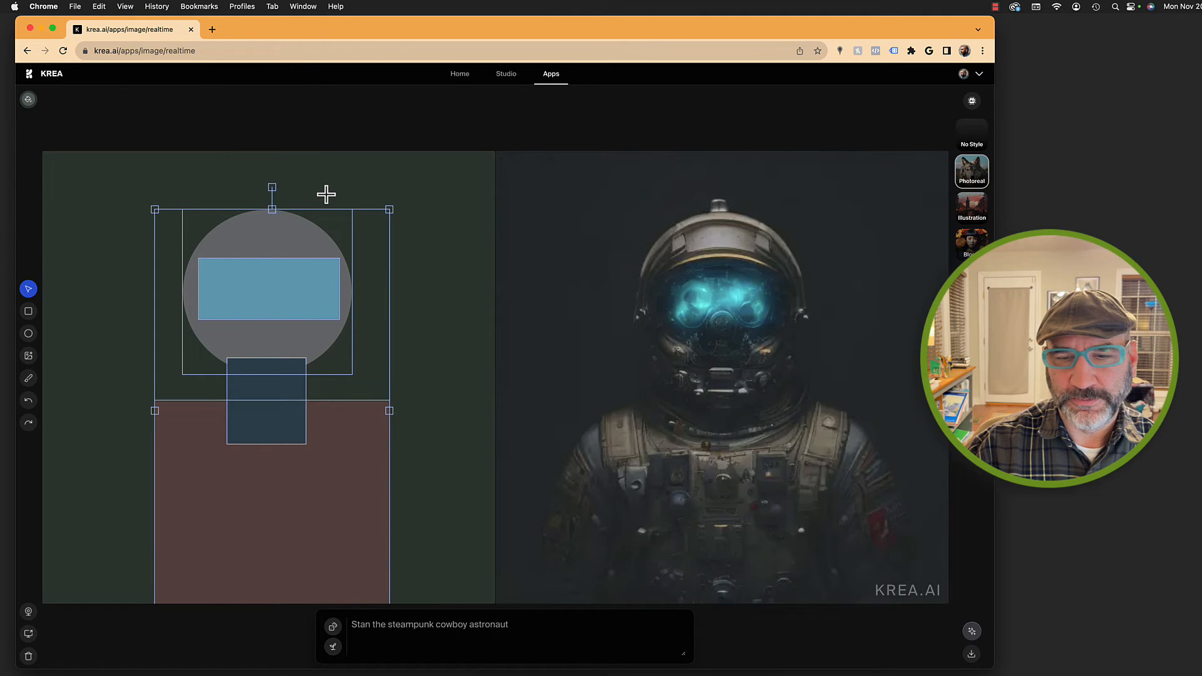
{"action": "left_click_drag", "start_coordinate": [272, 187], "coordinate": [327, 194]}
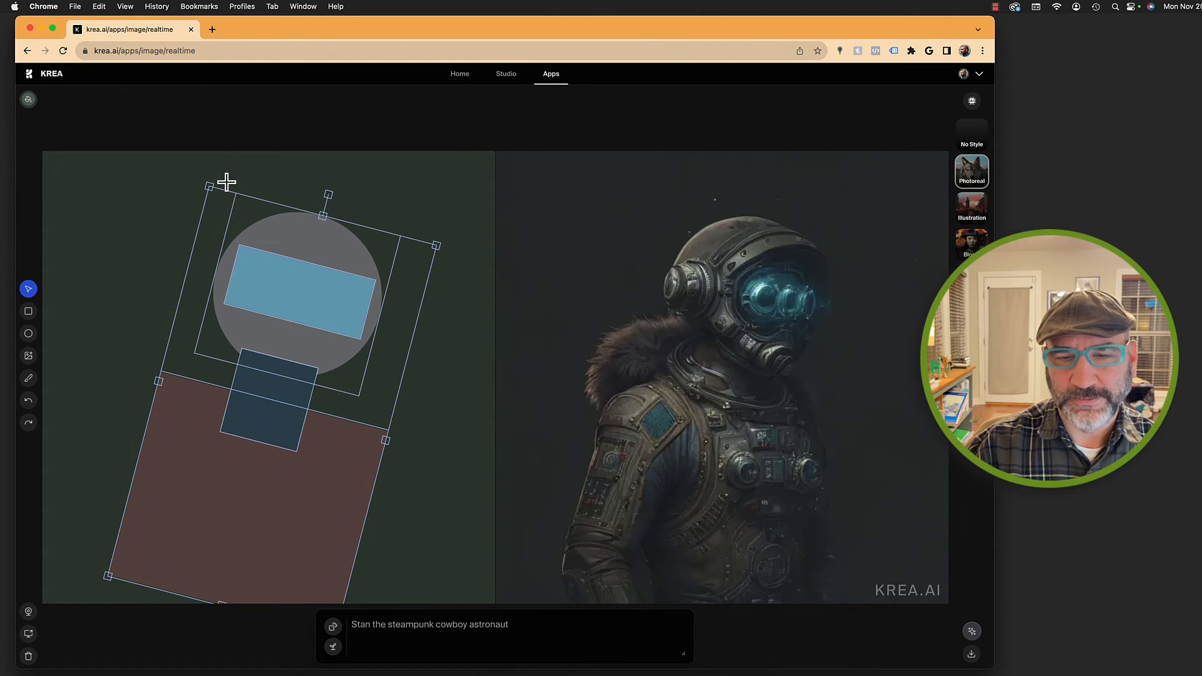
{"action": "left_click_drag", "start_coordinate": [226, 182], "coordinate": [192, 181]}
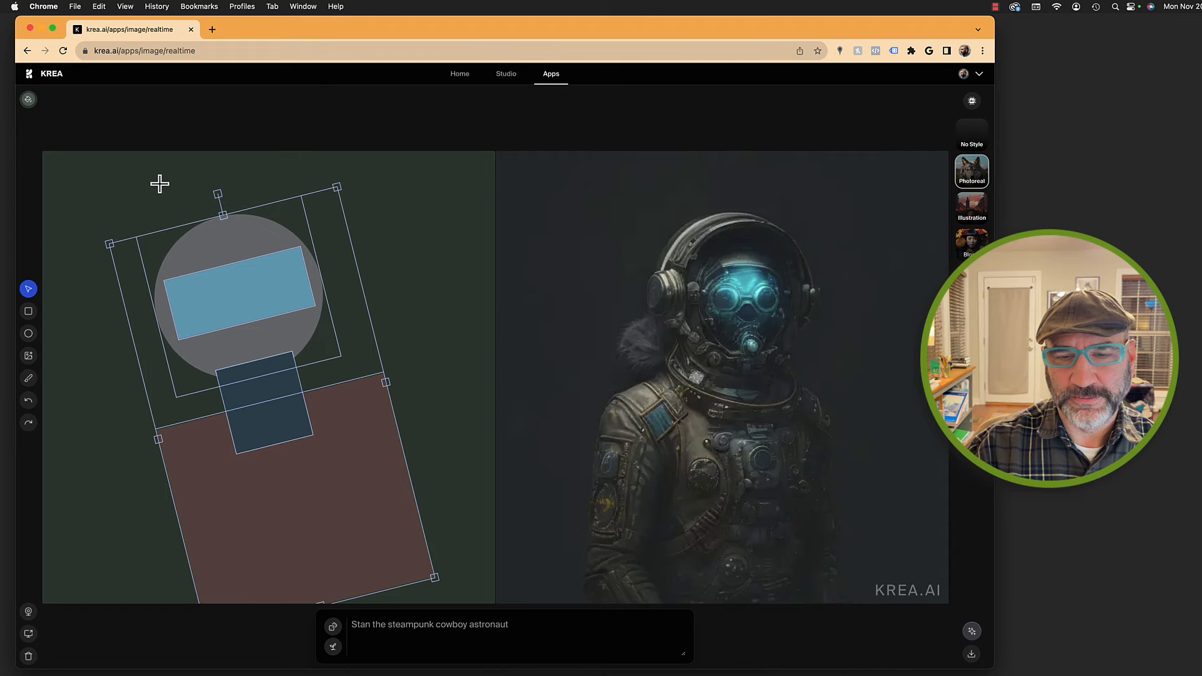
{"action": "left_click_drag", "start_coordinate": [159, 183], "coordinate": [310, 196]}
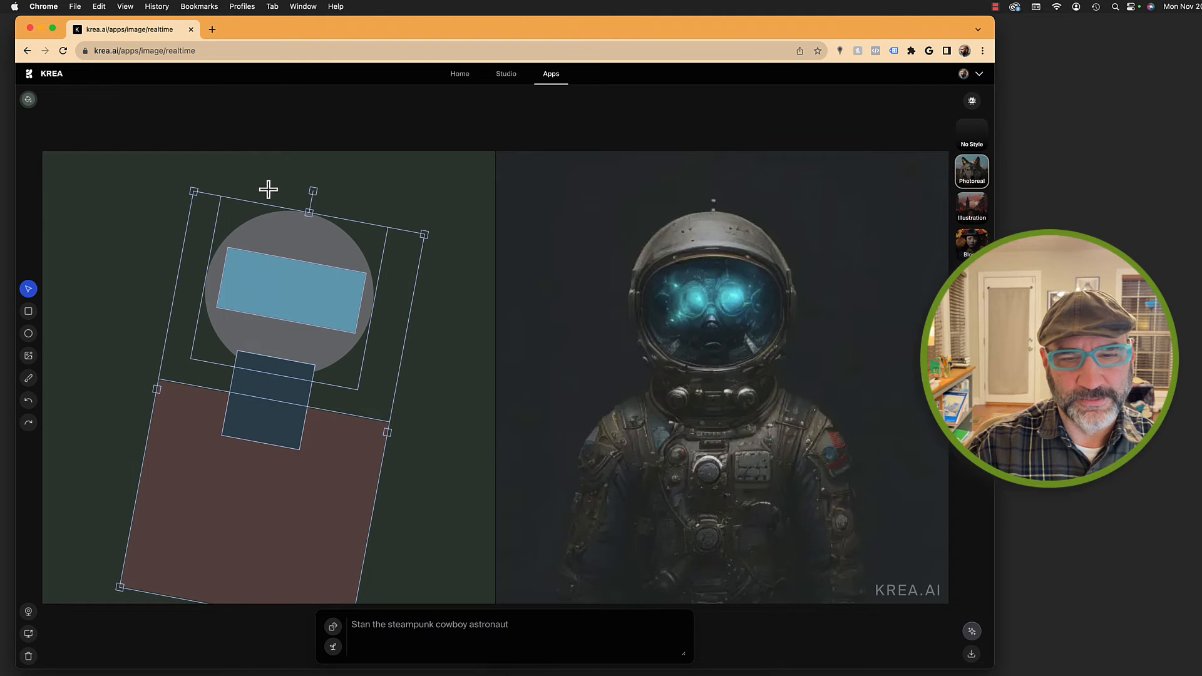
{"action": "key", "text": "super+z"}
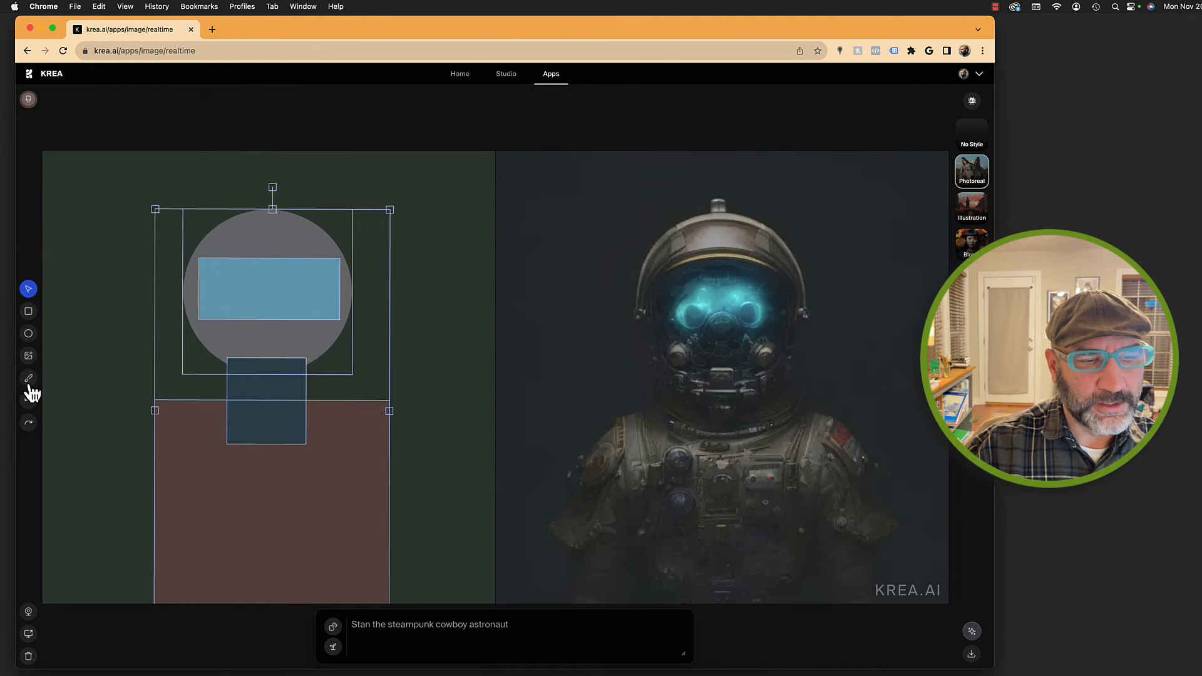
- Set the pencil color to #d1c5c2 and try #95a69b and black #000000 as canvas background, settling on dark gray #474a48
{"action": "left_click", "coordinate": [28, 101]}
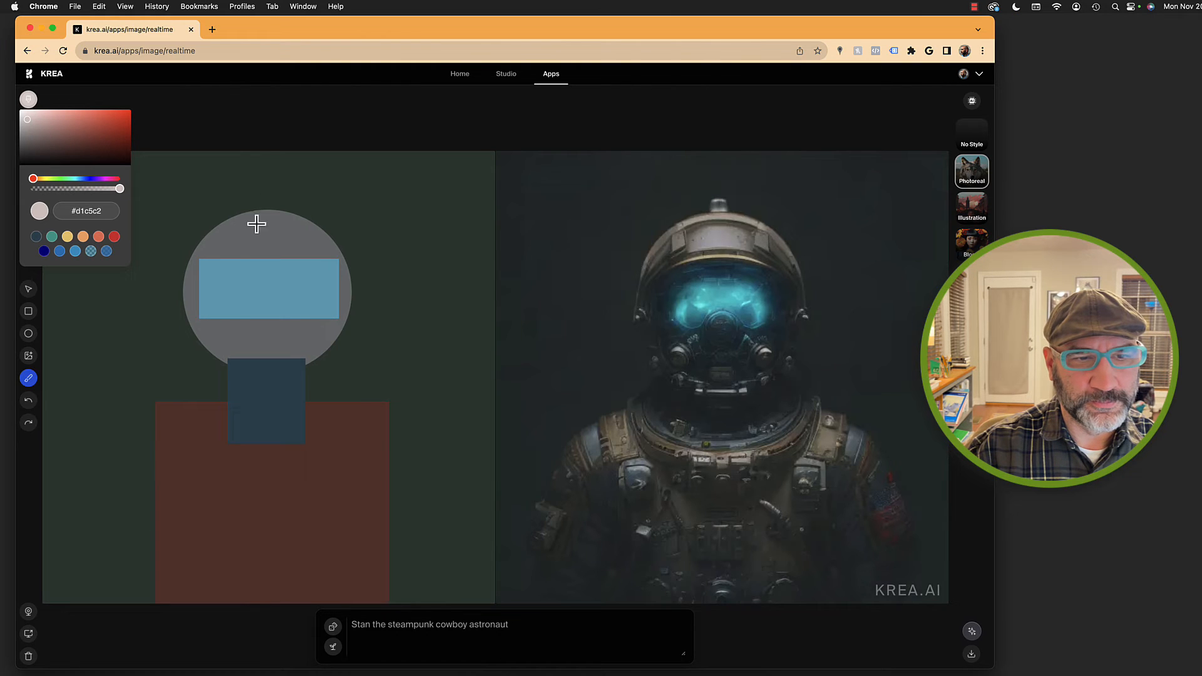
{"action": "left_click", "coordinate": [27, 100]}
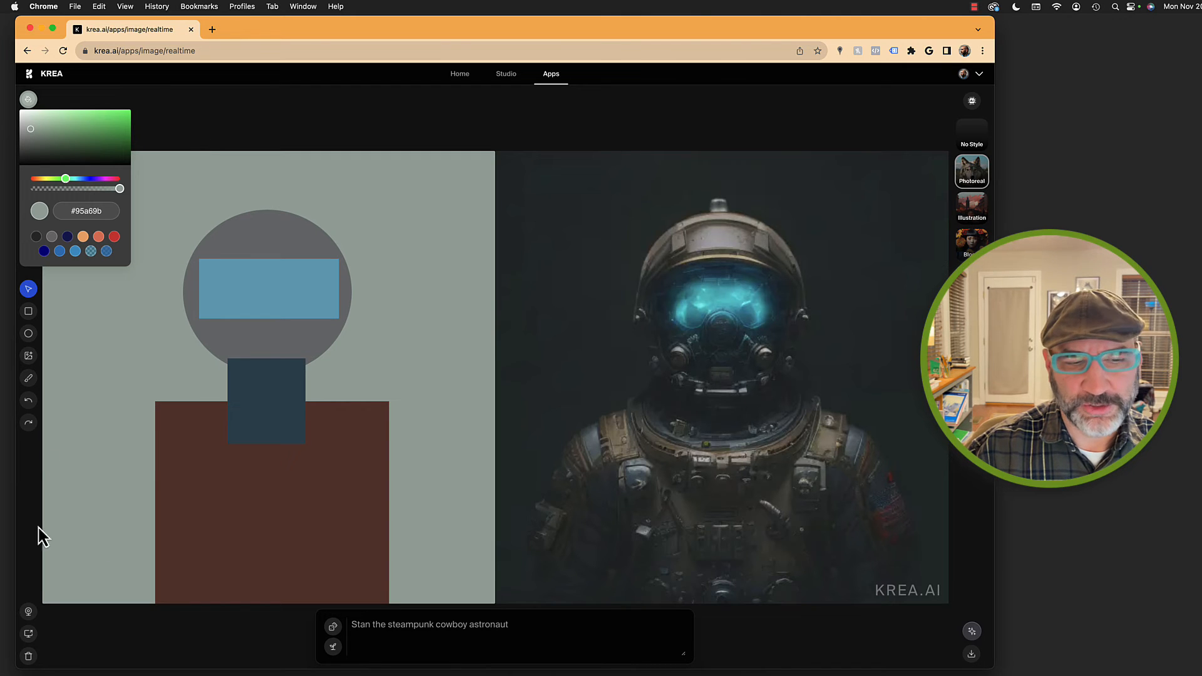
{"action": "left_click", "coordinate": [189, 162]}
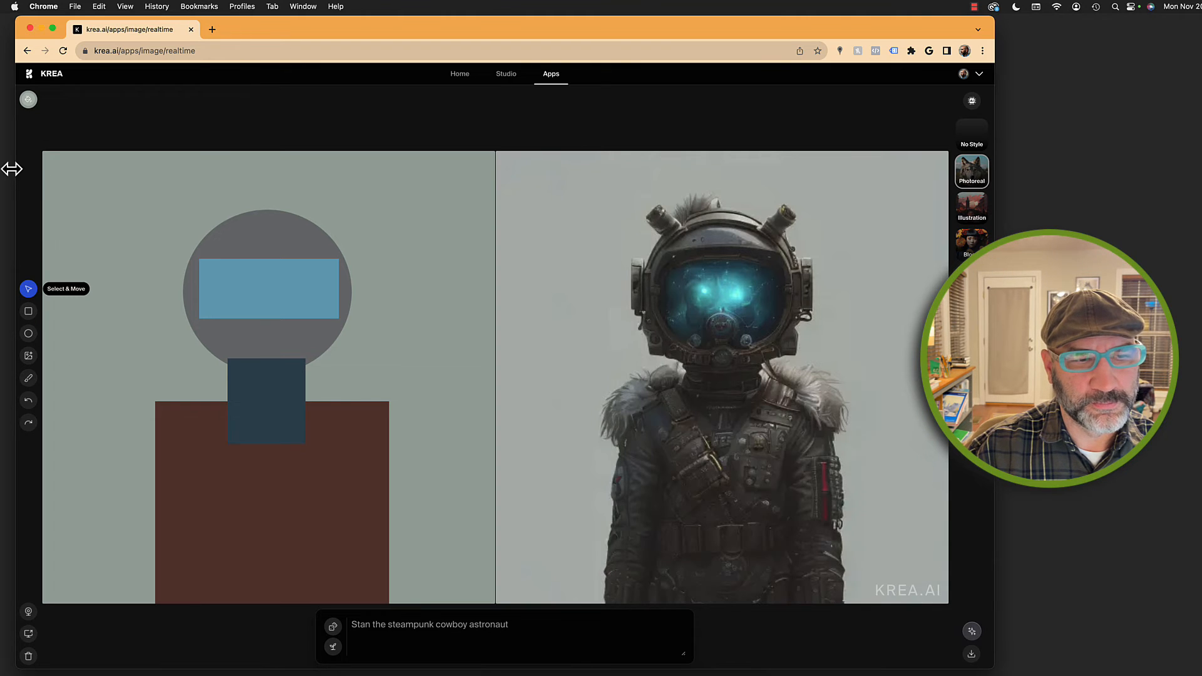
{"action": "key", "text": "super+z"}
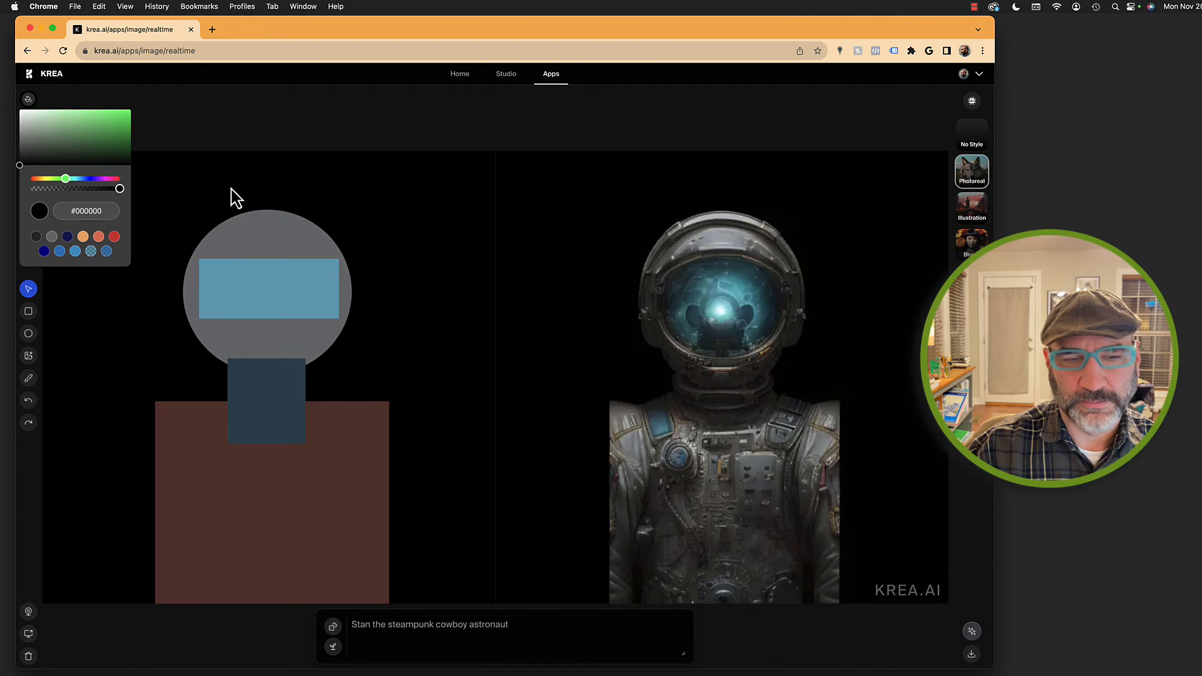
{"action": "left_click", "coordinate": [24, 150]}
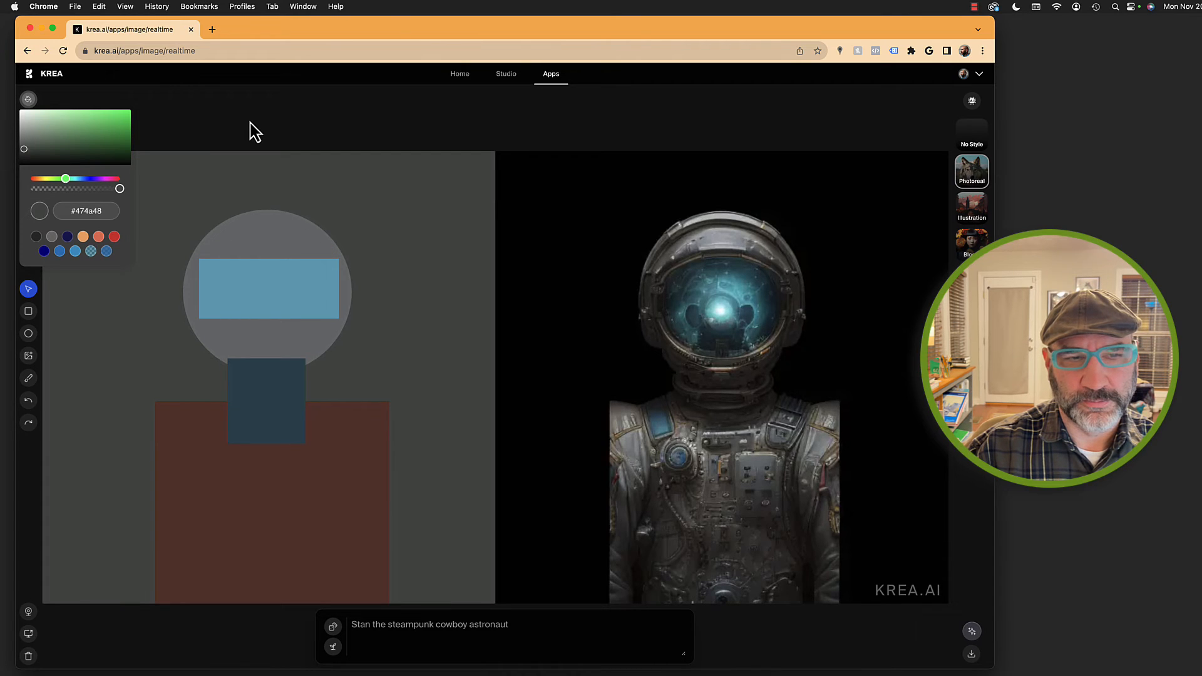
{"action": "left_click", "coordinate": [70, 333]}
- Draw thick light gray pencil strokes down one side of the helmet, neck and torso, plus an arm reaching outward from the shoulder
{"action": "left_click", "coordinate": [29, 382]}
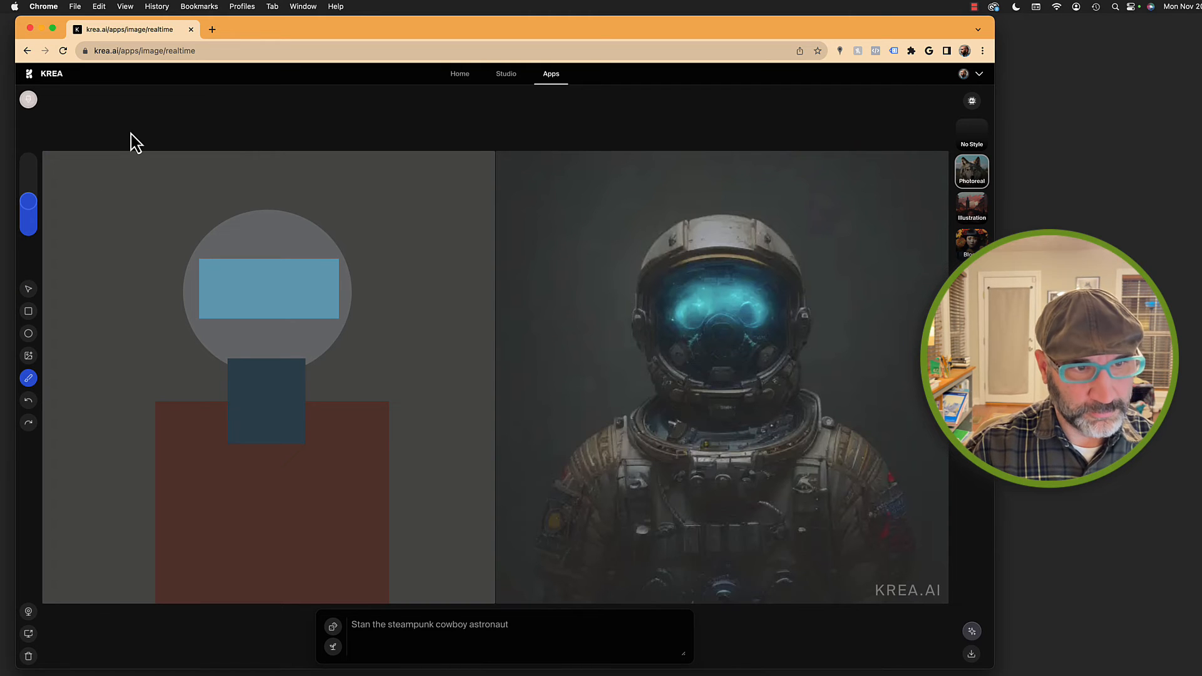
{"action": "left_click", "coordinate": [26, 99]}
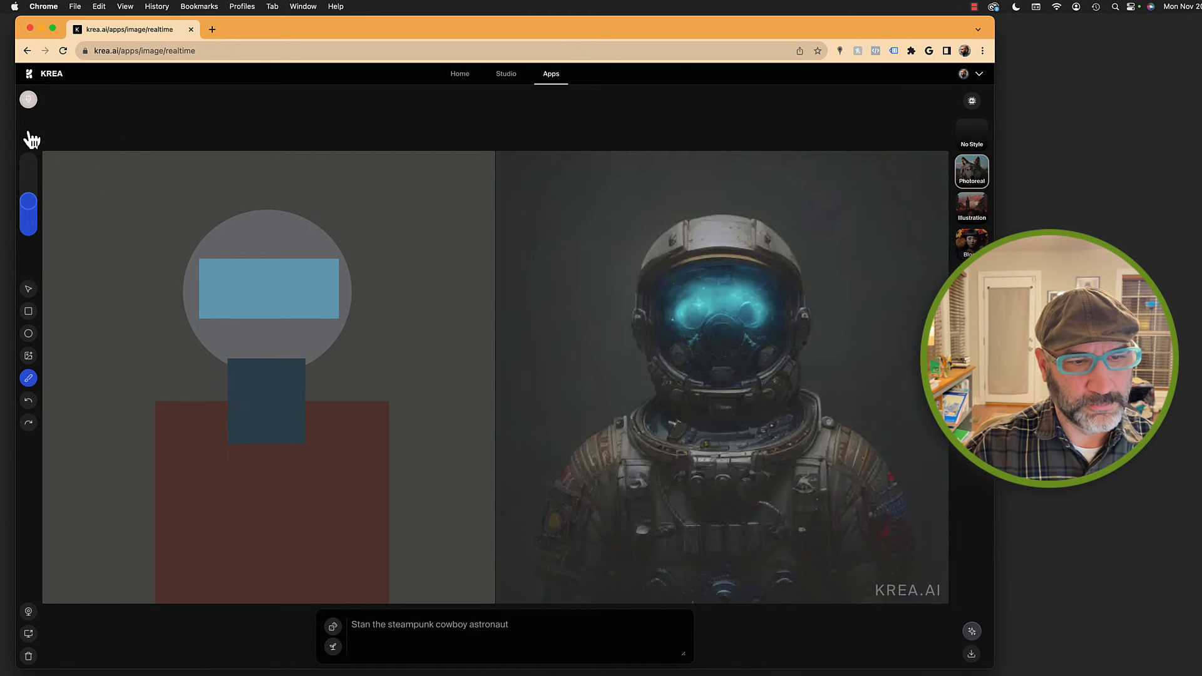
{"action": "mouse_move", "coordinate": [233, 231]}
{"action": "left_mouse_down"}
{"action": "mouse_move", "coordinate": [211, 290]}
{"action": "mouse_move", "coordinate": [214, 320]}
{"action": "left_mouse_up"}
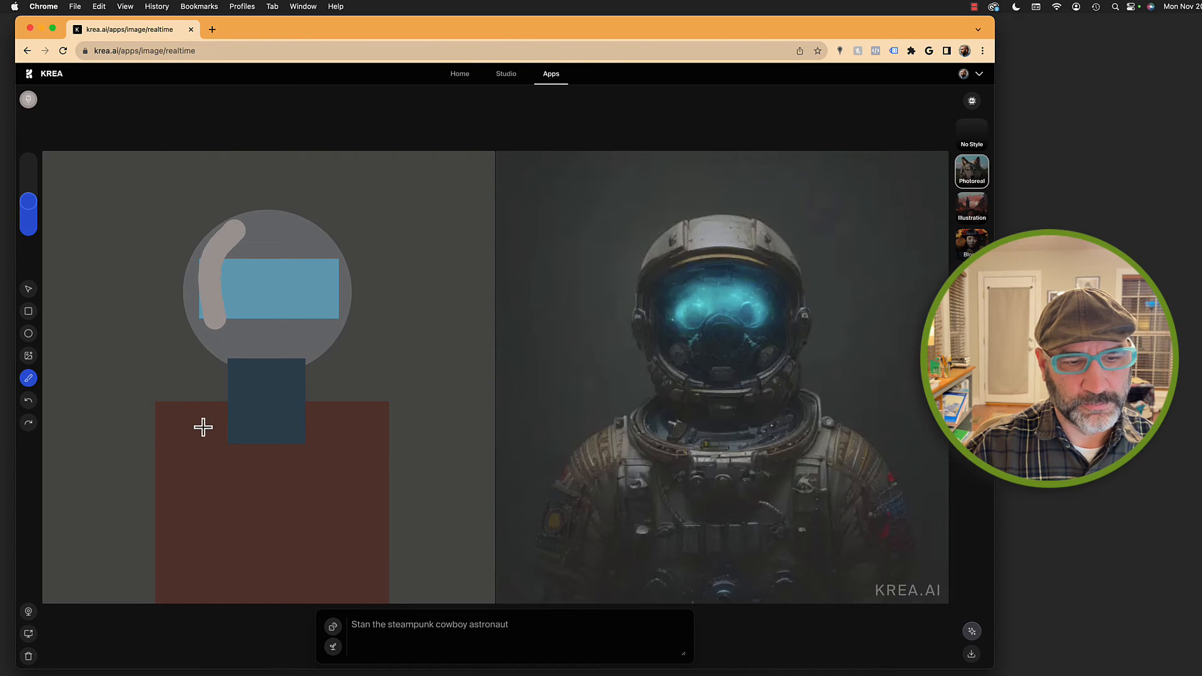
{"action": "mouse_move", "coordinate": [199, 412]}
{"action": "left_mouse_down"}
{"action": "mouse_move", "coordinate": [172, 429]}
{"action": "mouse_move", "coordinate": [173, 565]}
{"action": "left_mouse_up"}
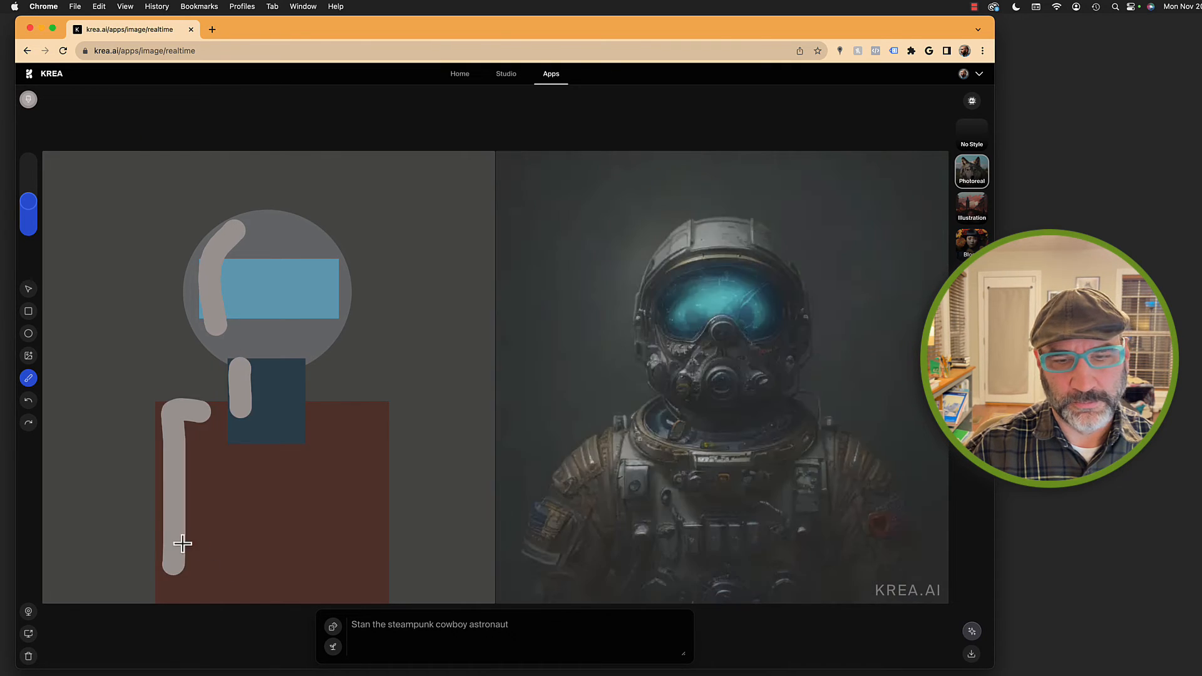
{"action": "left_click_drag", "start_coordinate": [156, 418], "coordinate": [102, 570]}
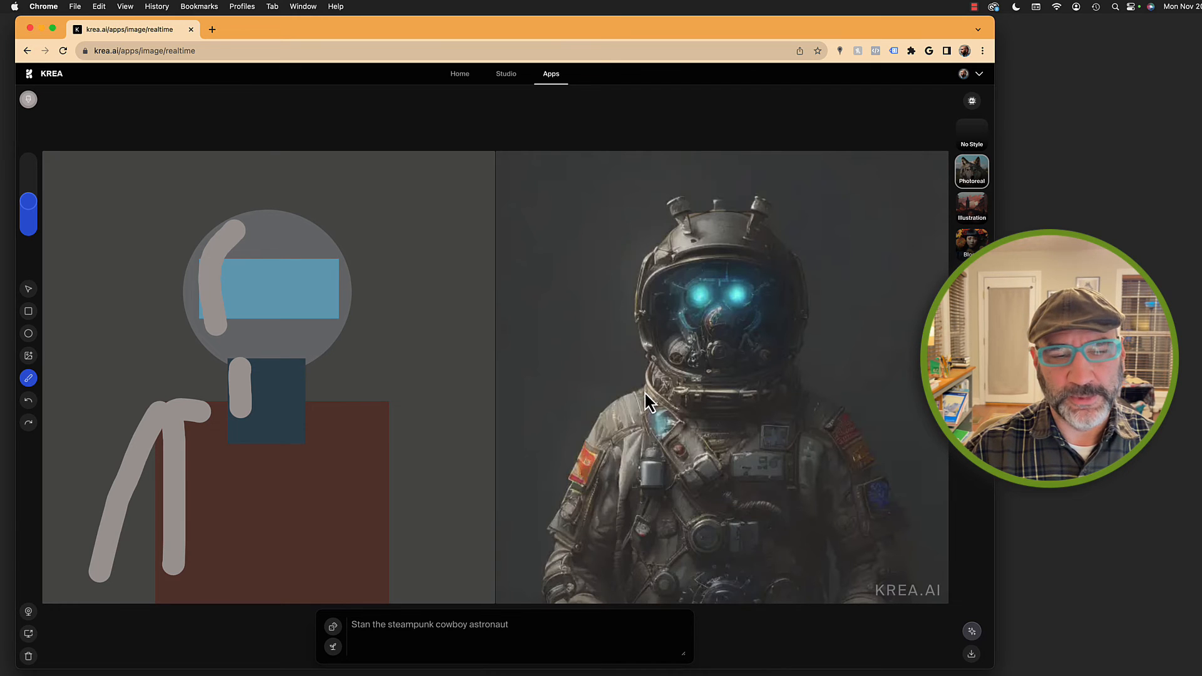
- Select all the shapes and pencil strokes together and scale the whole figure slightly
{"action": "left_click", "coordinate": [29, 290]}
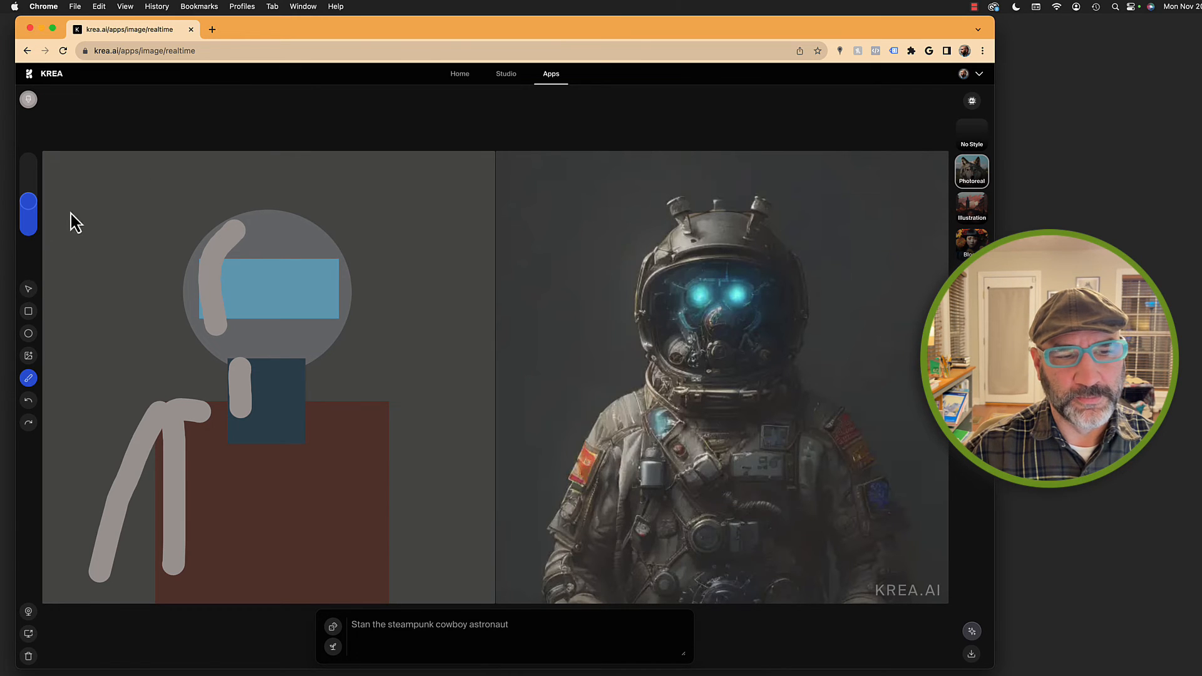
{"action": "left_click_drag", "start_coordinate": [78, 189], "coordinate": [370, 481]}
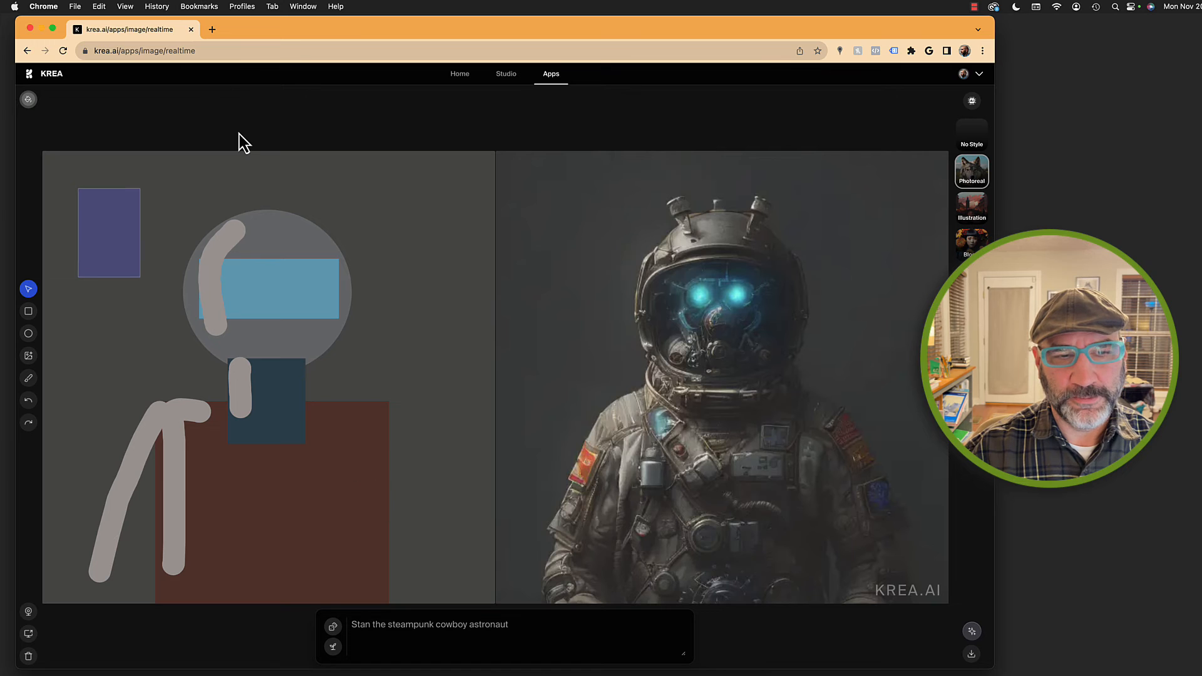
{"action": "left_click_drag", "start_coordinate": [237, 185], "coordinate": [341, 201]}
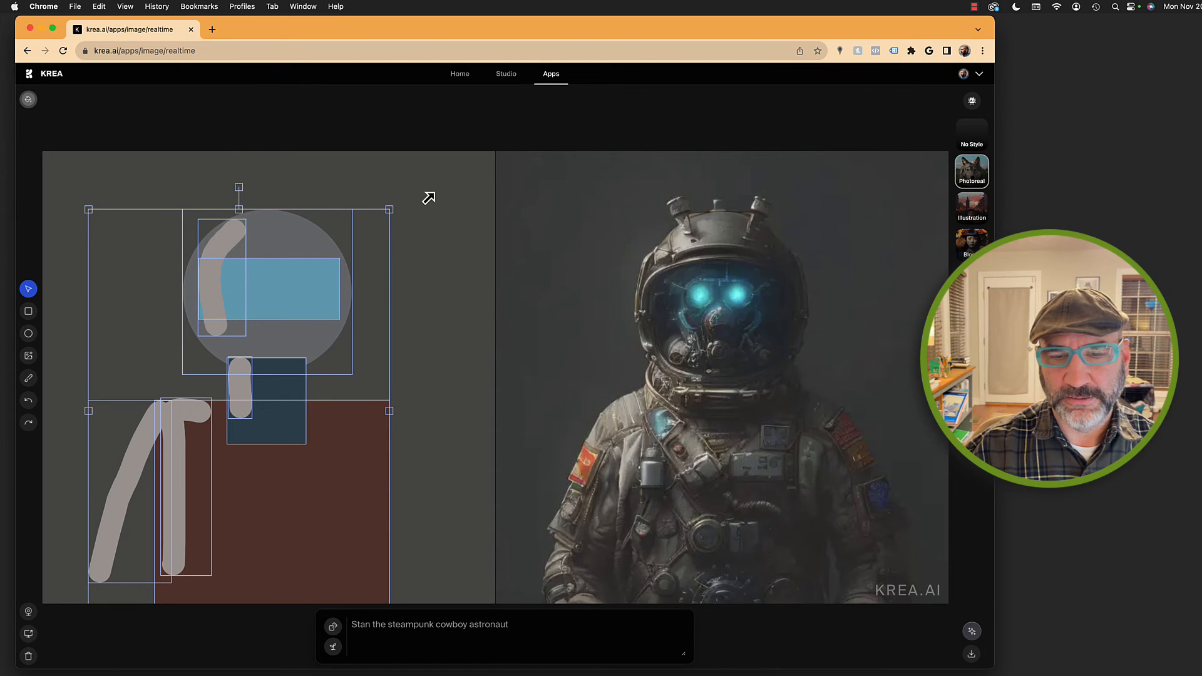
{"action": "left_click_drag", "start_coordinate": [429, 198], "coordinate": [397, 237]}
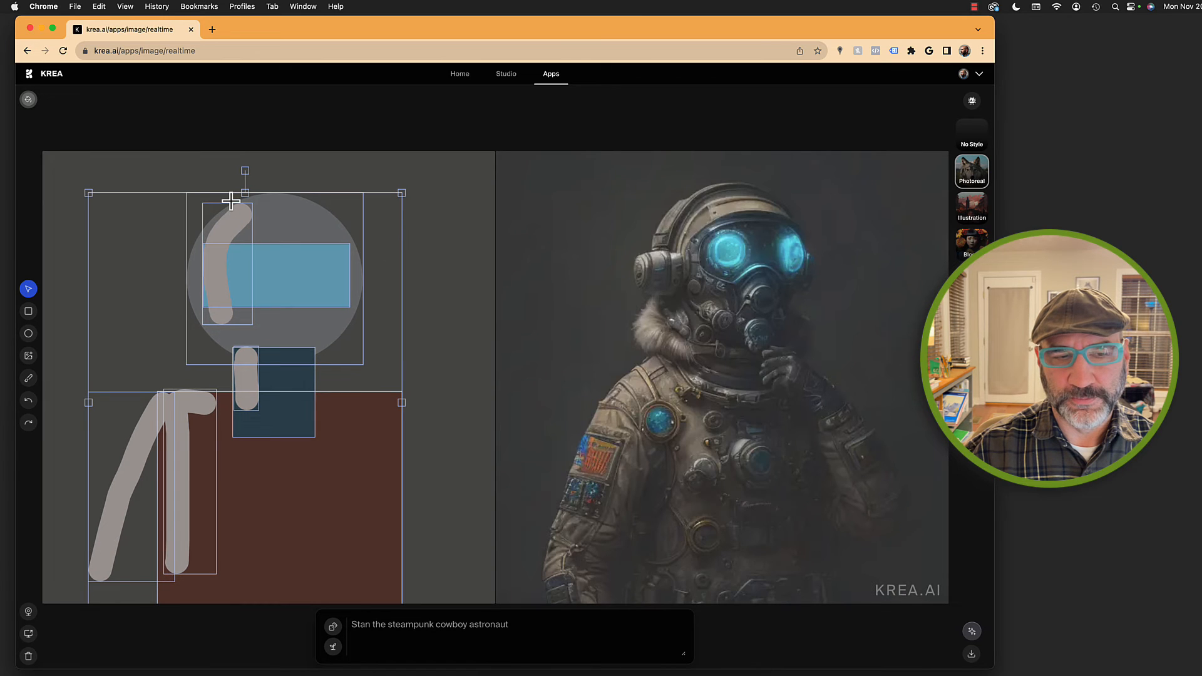
- Rotate the selected figure clockwise and counterclockwise to vary the astronaut's pose, and return it to nearly upright
{"action": "left_click_drag", "start_coordinate": [231, 200], "coordinate": [287, 206]}
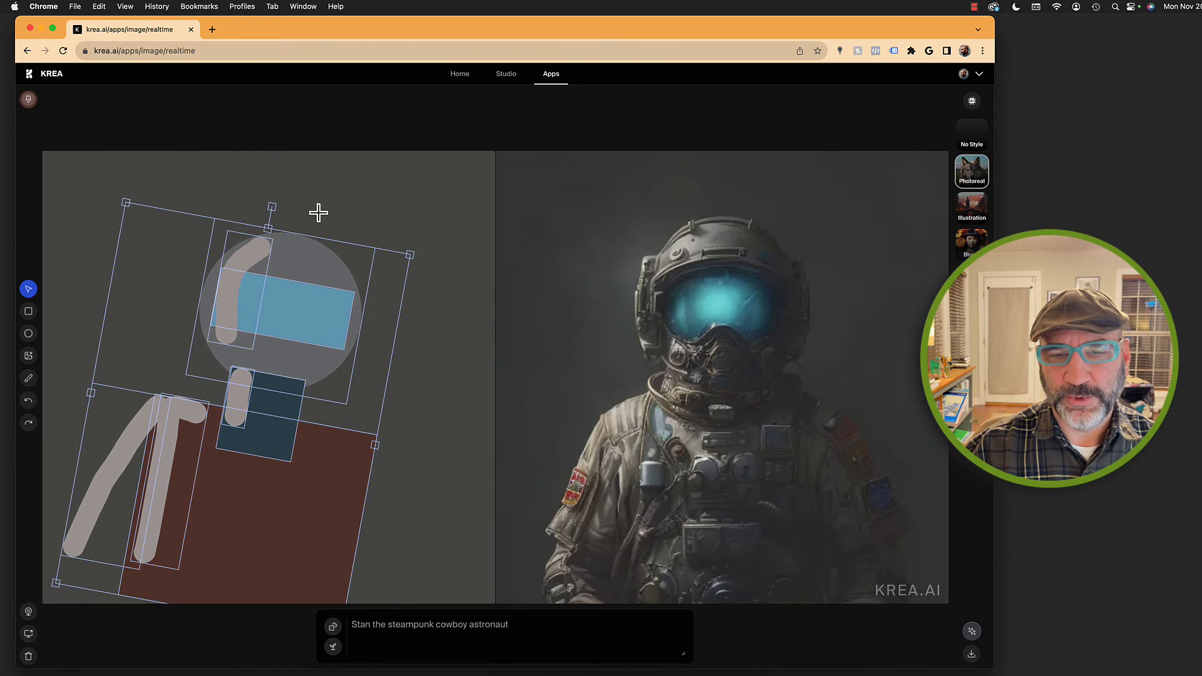
{"action": "left_click_drag", "start_coordinate": [320, 213], "coordinate": [302, 207]}
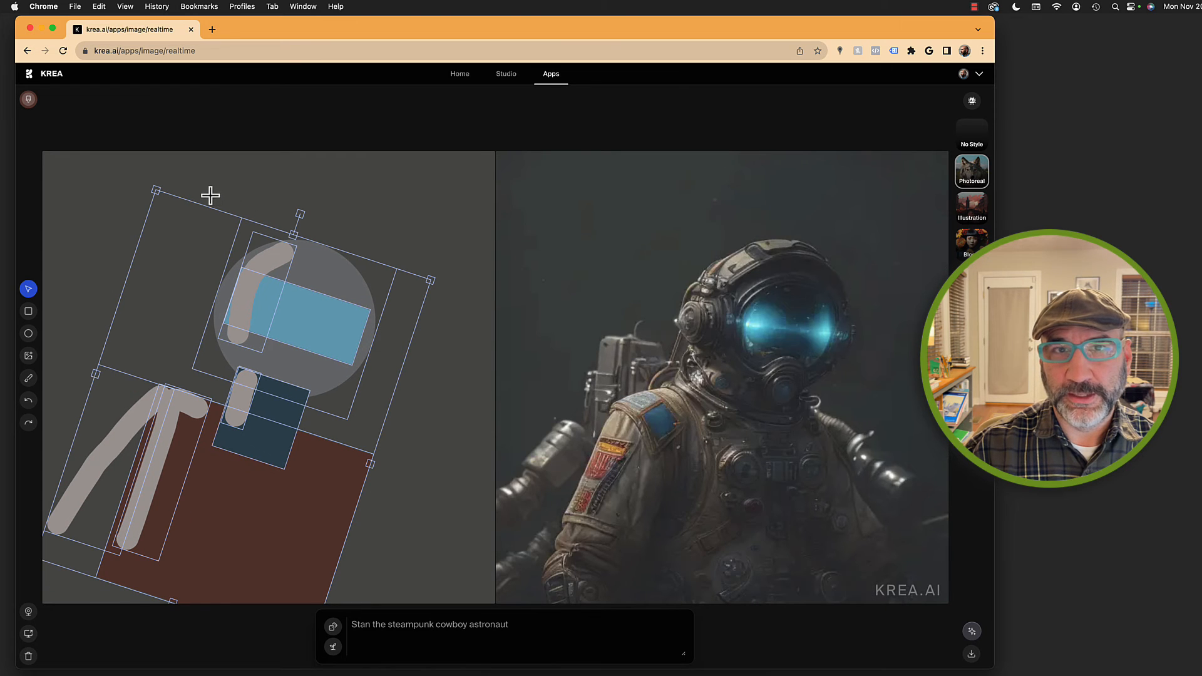
{"action": "left_click_drag", "start_coordinate": [211, 195], "coordinate": [203, 195]}
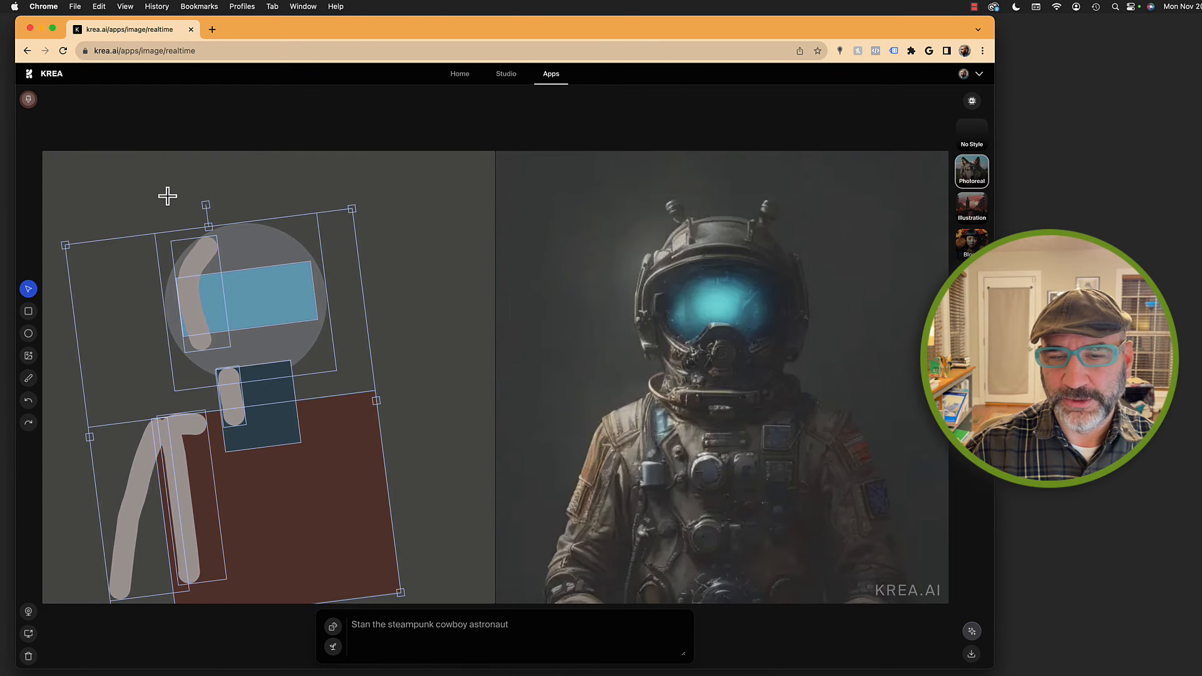
{"action": "left_click_drag", "start_coordinate": [143, 200], "coordinate": [231, 213]}
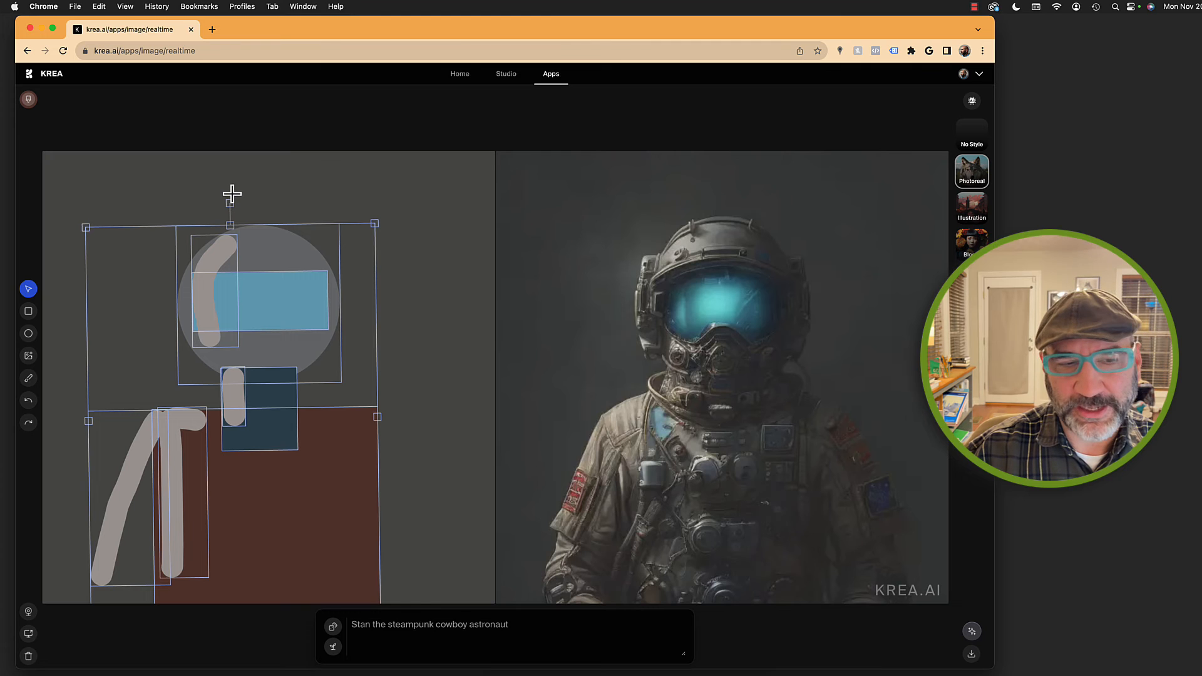
- Tilt the selected figure slightly counterclockwise and export the generated astronaut image
{"action": "mouse_move", "coordinate": [234, 188]}
{"action": "left_mouse_down"}
{"action": "mouse_move", "coordinate": [244, 188]}
{"action": "mouse_move", "coordinate": [220, 185]}
{"action": "left_mouse_up"}
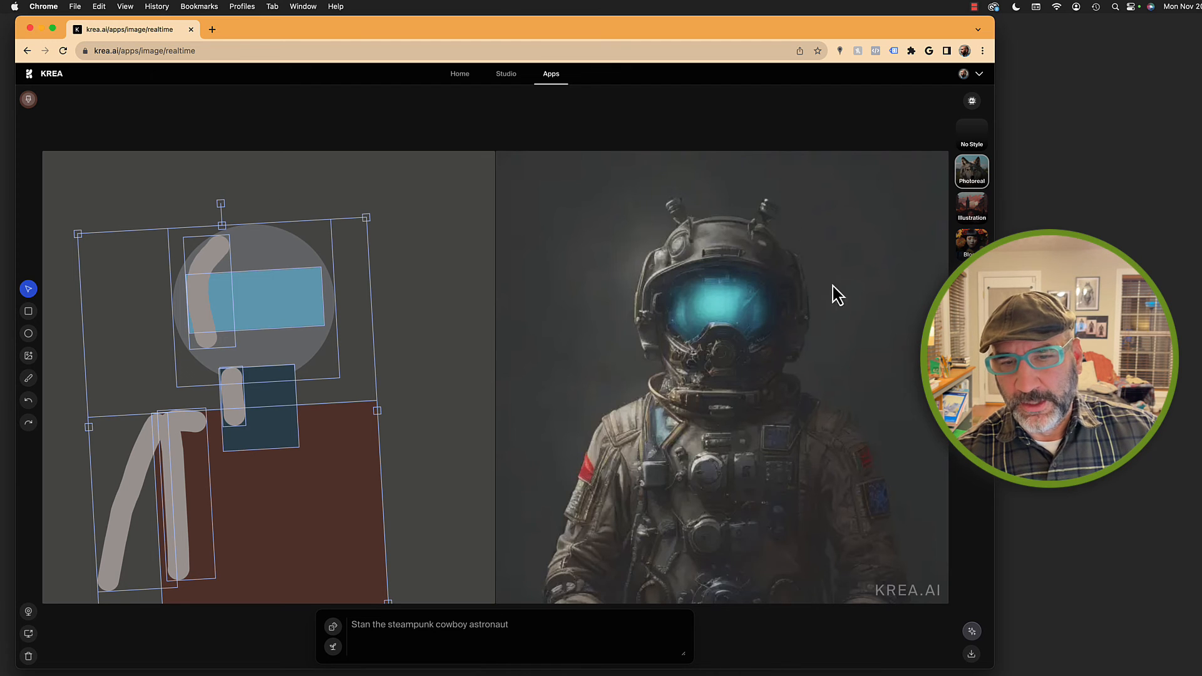
{"action": "left_click", "coordinate": [973, 635]}
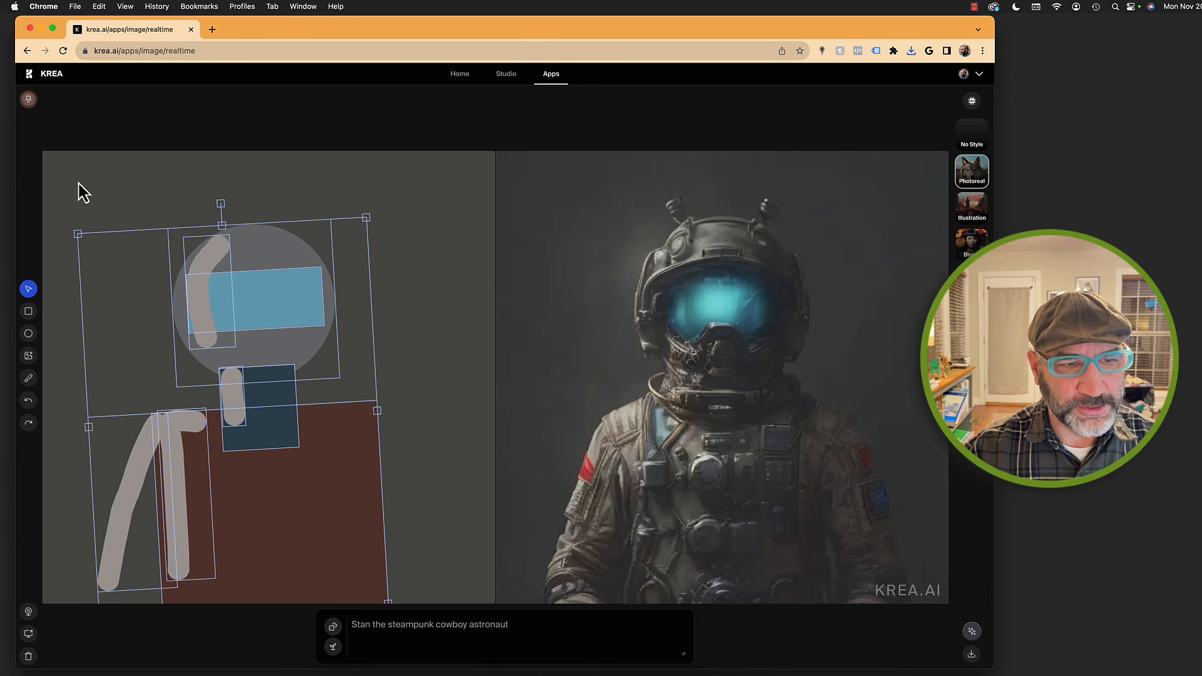
- Share the Photoshop window Untitled-1 as the external program input, then move and enlarge it until its blank white document fills the canvas
{"action": "left_click", "coordinate": [28, 635]}
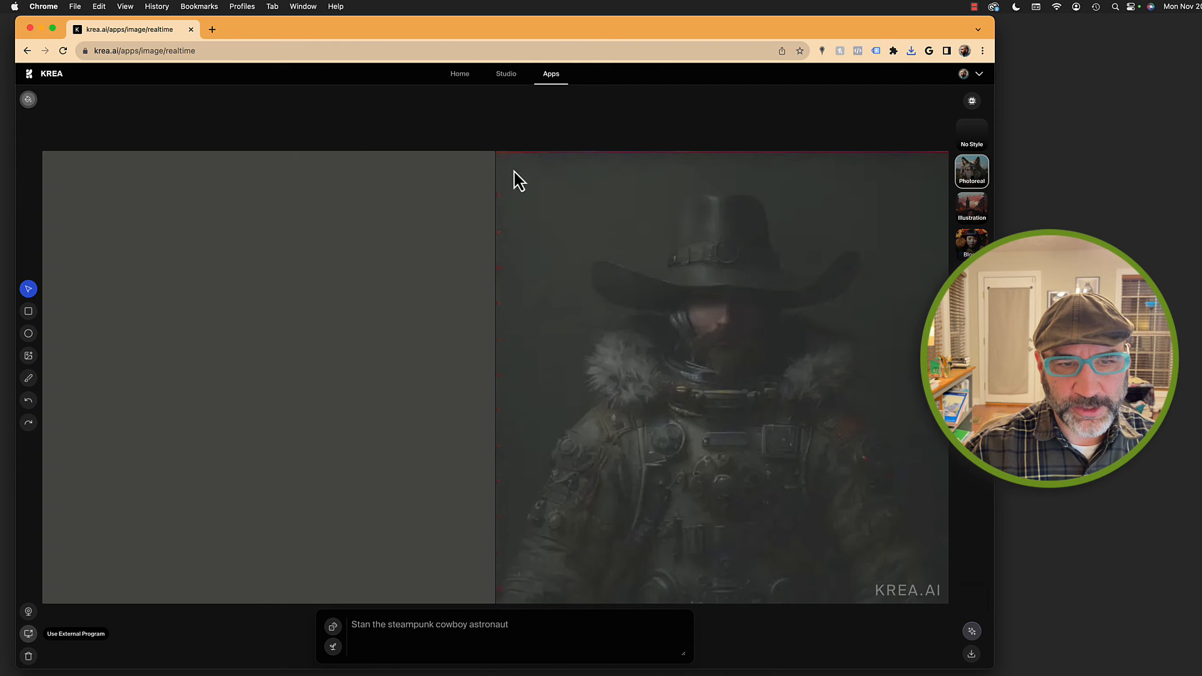
{"action": "left_click", "coordinate": [511, 113]}
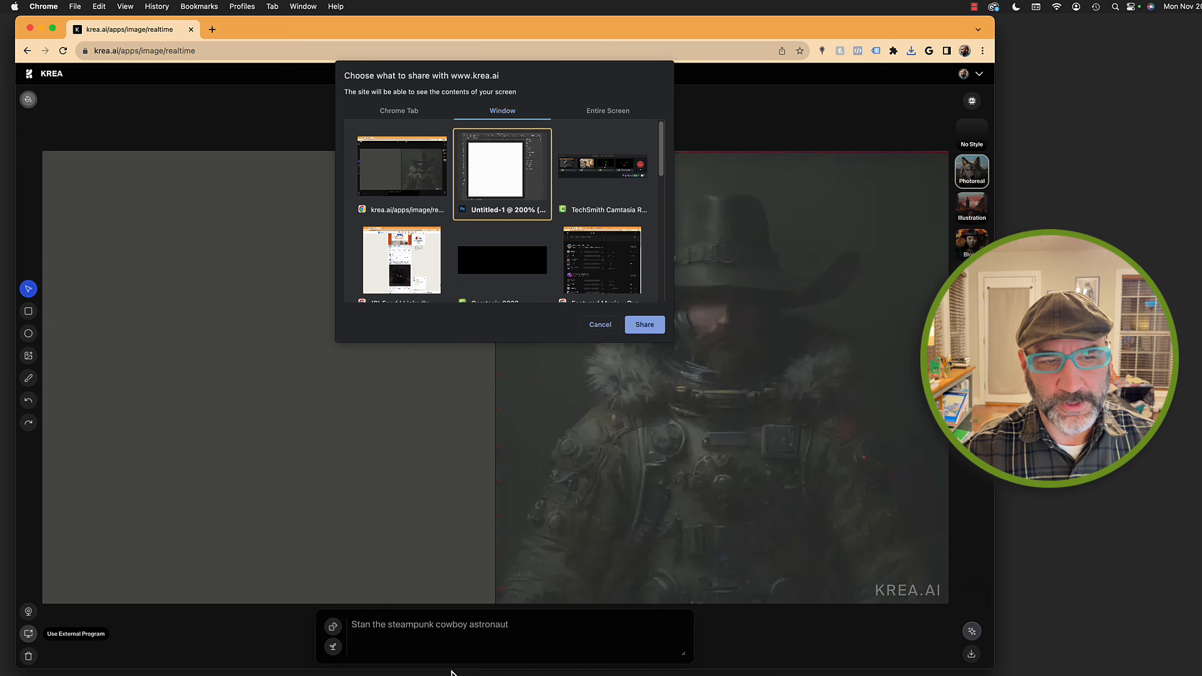
{"action": "key", "text": "Return"}
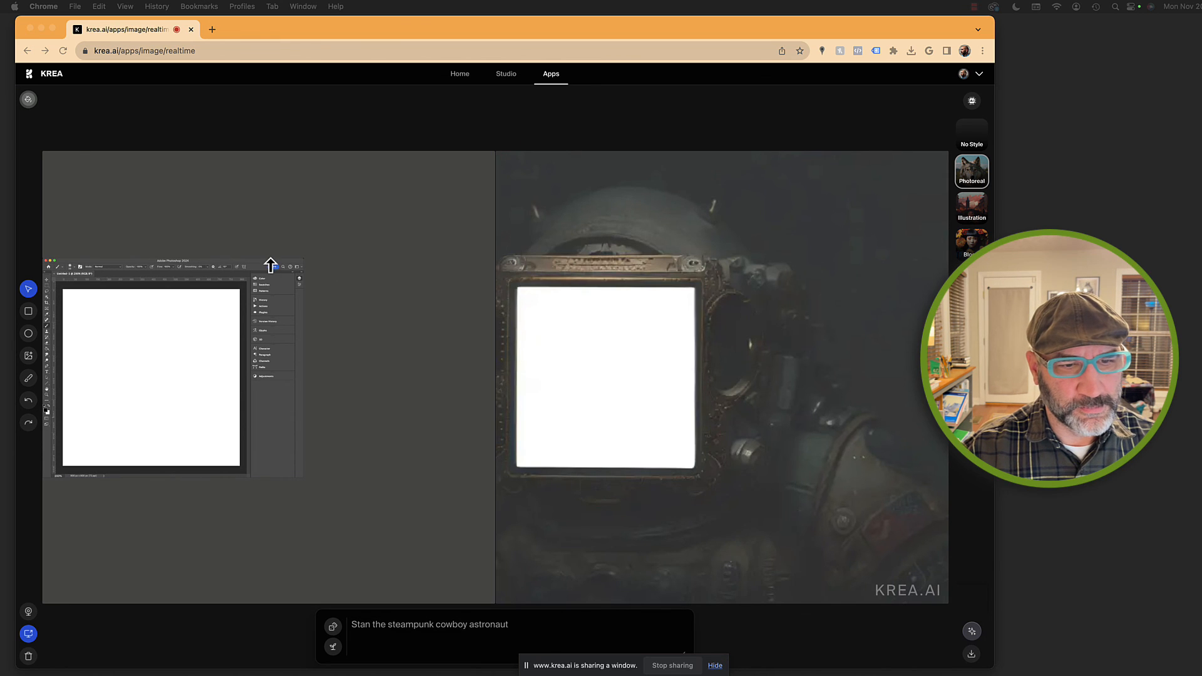
{"action": "left_click_drag", "start_coordinate": [270, 262], "coordinate": [279, 173]}
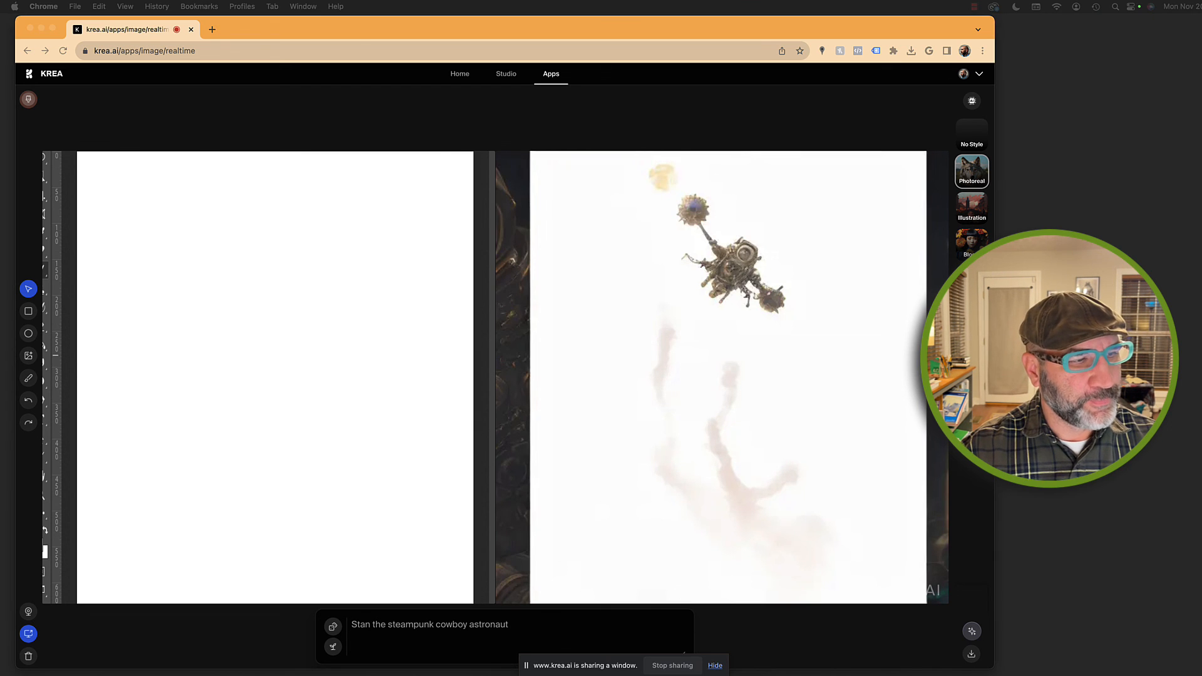
- In the shared Photoshop document, paint a smiley face with soft black brush strokes: two short vertical eyes and a wide curved mouth
{"action": "left_click_drag", "start_coordinate": [198, 305], "coordinate": [194, 357]}
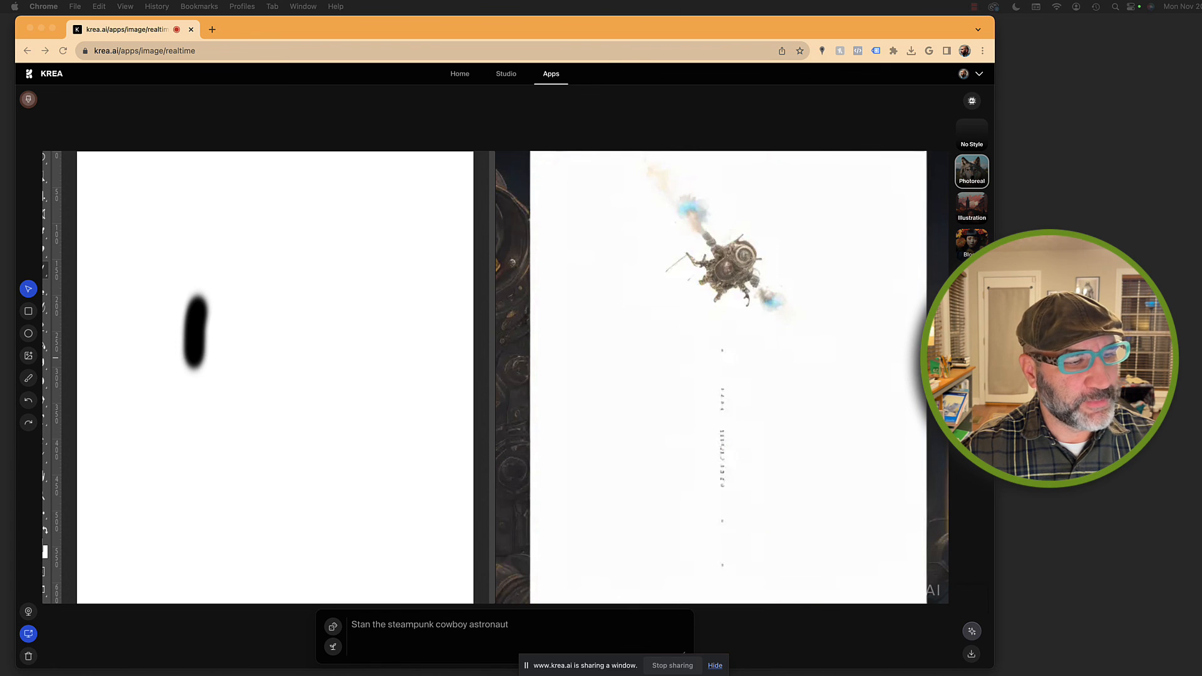
{"action": "left_click_drag", "start_coordinate": [313, 301], "coordinate": [308, 343]}
{"action": "left_click_drag", "start_coordinate": [169, 454], "coordinate": [339, 459]}
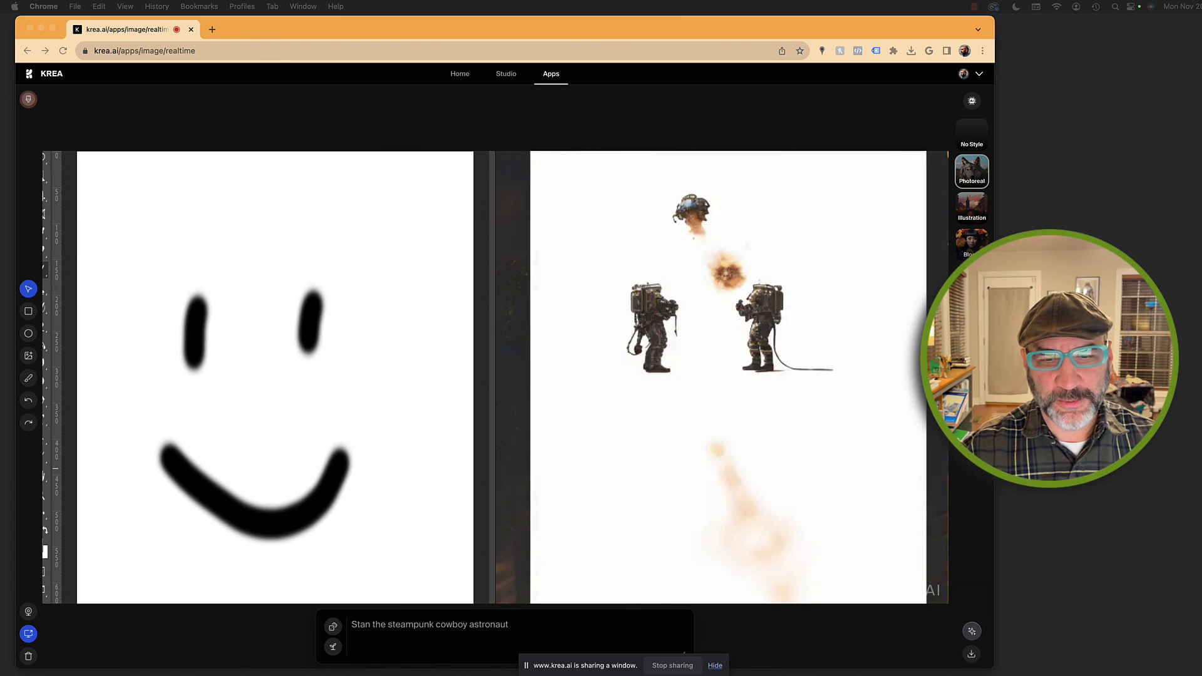